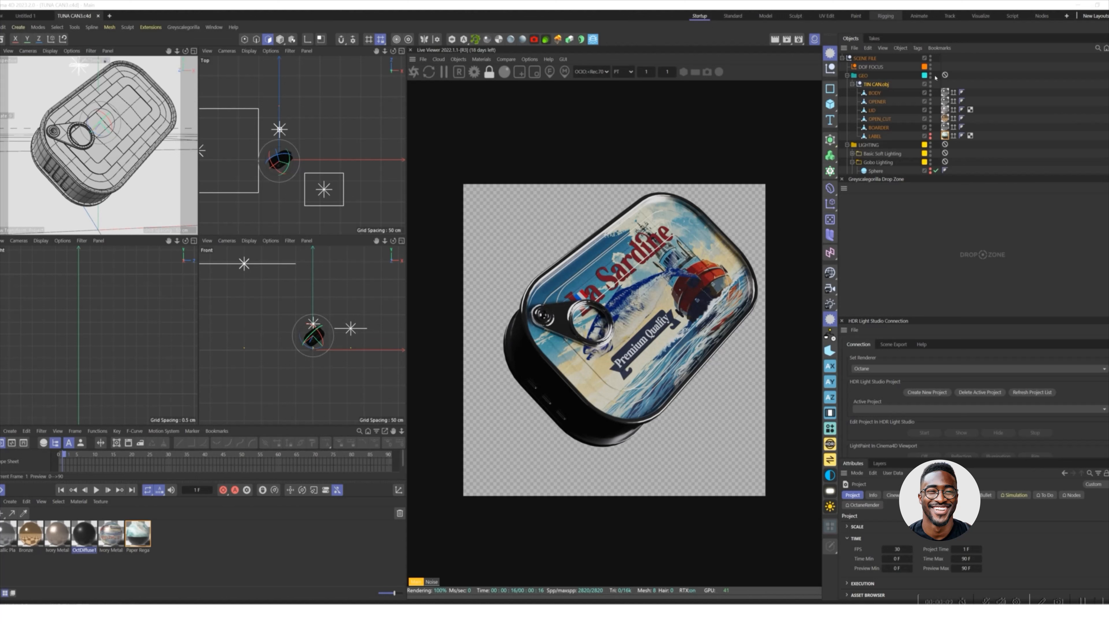
# Step: Collapse the TIN CAN.obj hierarchy and enlarge the can in the live render preview
pyautogui.click(852, 85)
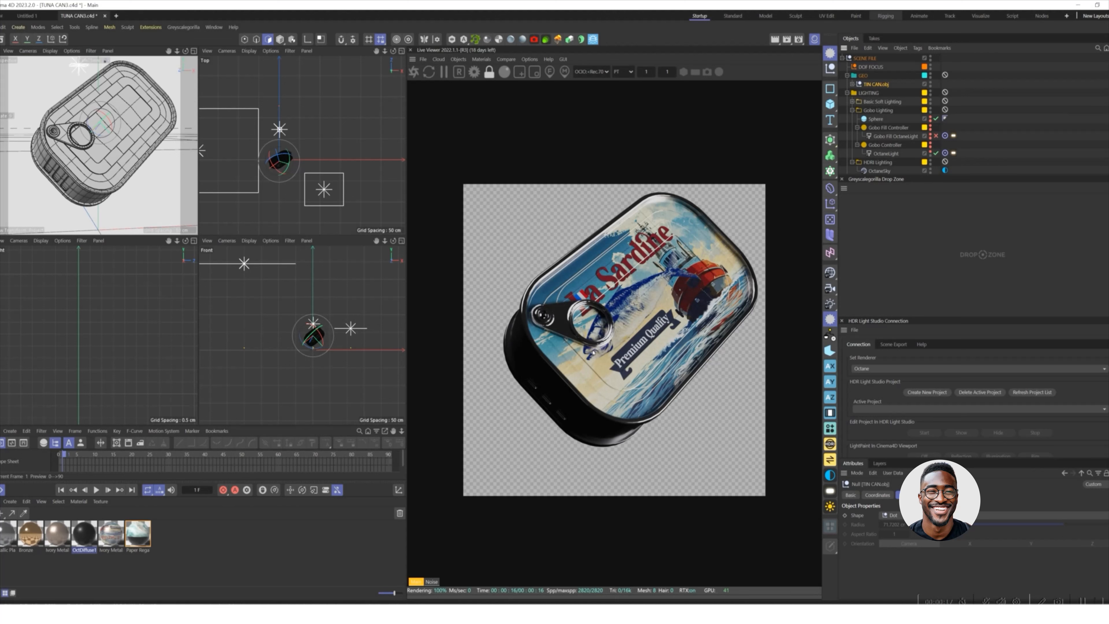
pyautogui.scroll(2, 597, 353)
pyautogui.moveTo(602, 353)
pyautogui.mouseDown()
pyautogui.moveTo(582, 372)
pyautogui.moveTo(601, 362)
pyautogui.mouseUp()
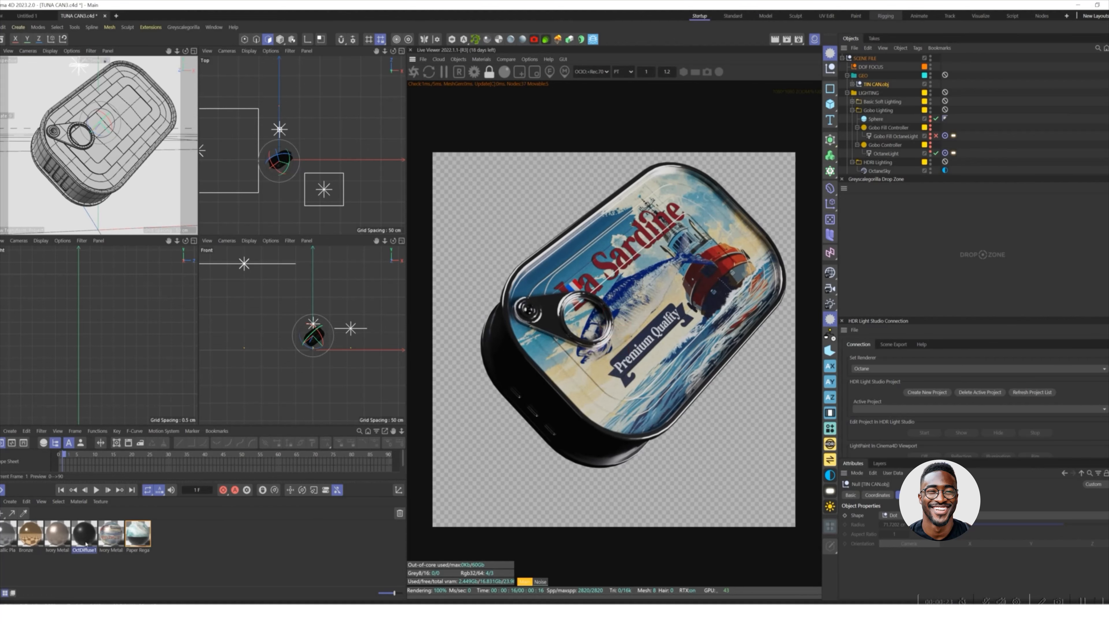
# Step: Open the Ivory Metallic.1 composite material's node network for editing
pyautogui.click(114, 536)
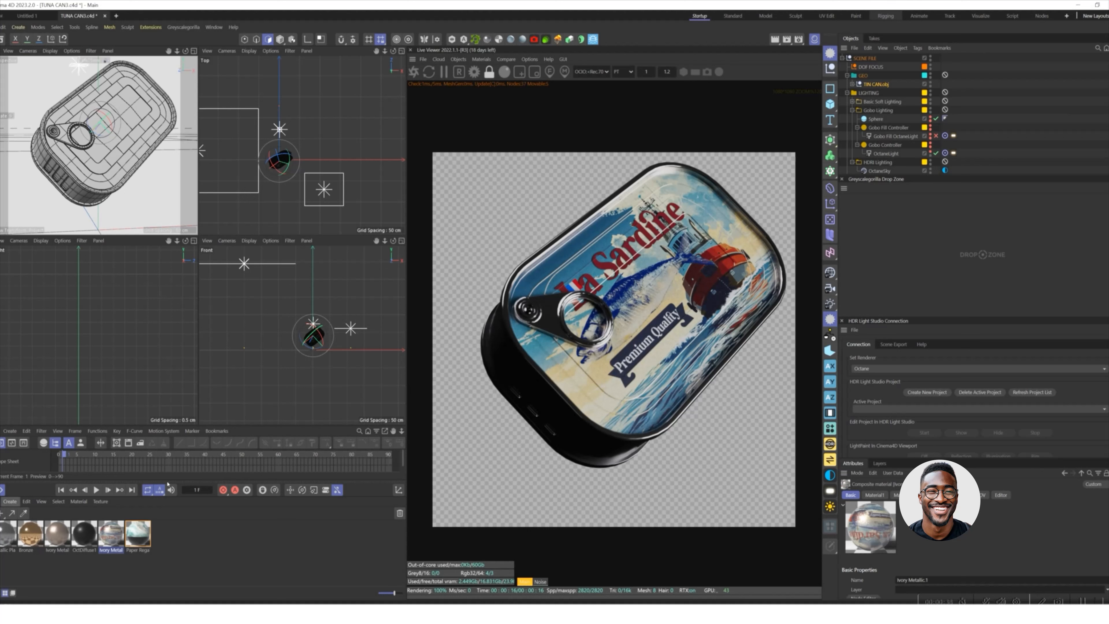
pyautogui.doubleClick(110, 540)
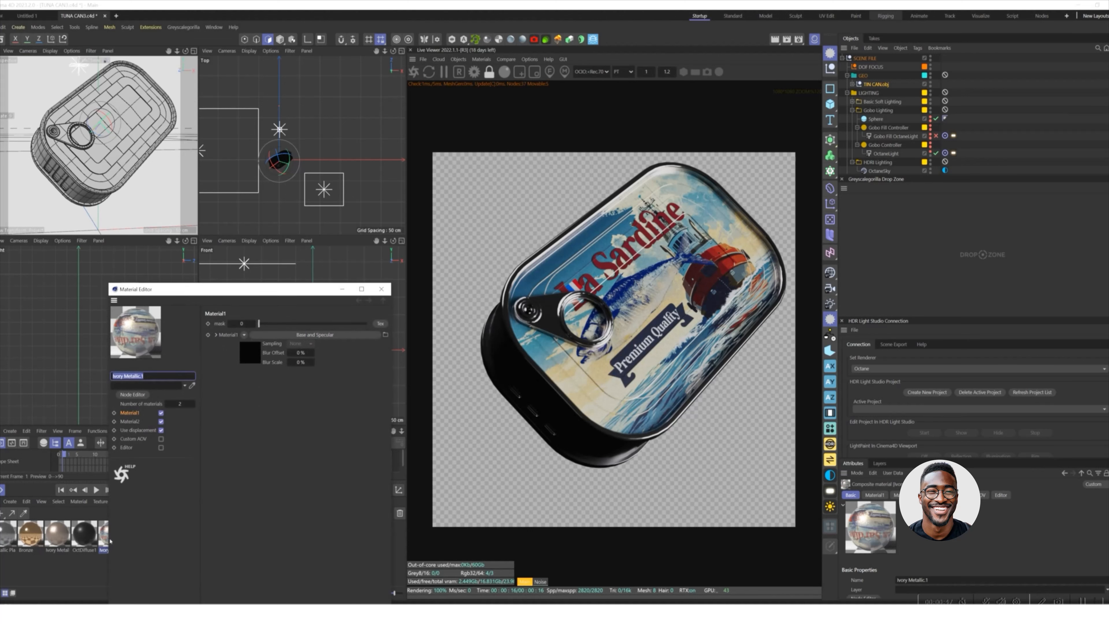
pyautogui.click(138, 395)
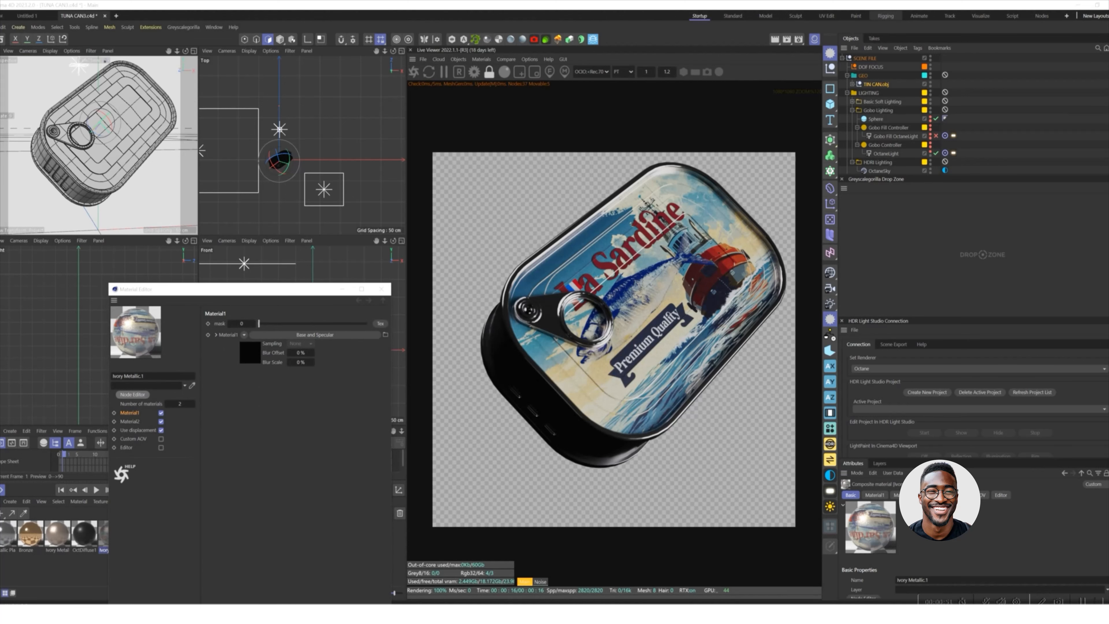
pyautogui.moveTo(154, 415); pyautogui.dragTo(370, 272)
pyautogui.moveTo(354, 389); pyautogui.dragTo(204, 426, button='middle')
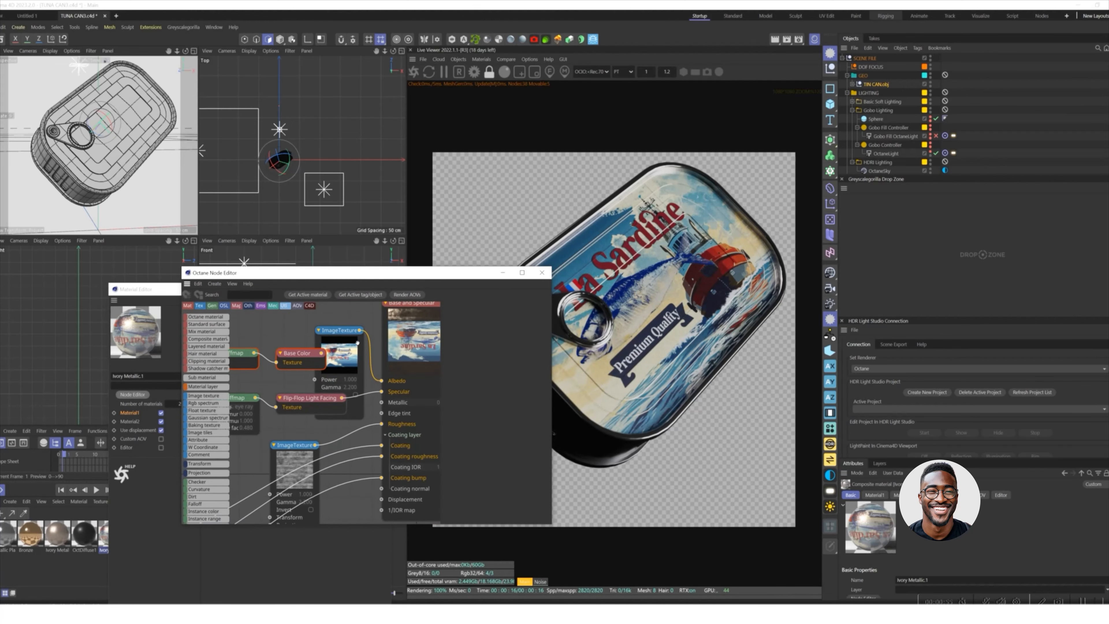
# Step: Show the settings of the image texture feeding Albedo in a wider node editor, and examine the Base and Specular and Flakes nodes
pyautogui.click(341, 349)
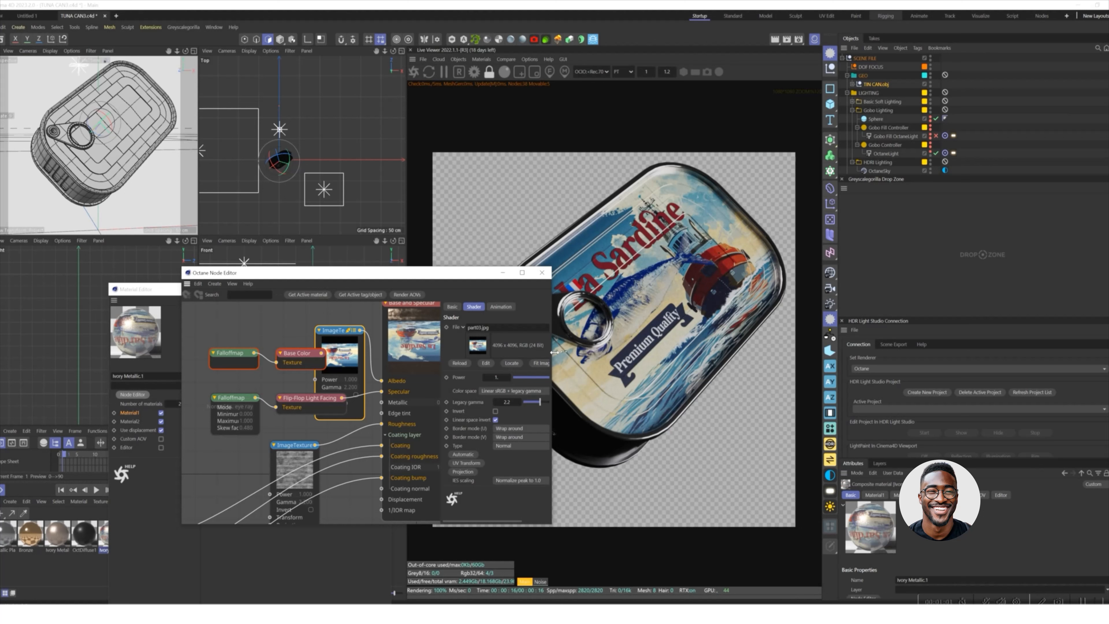
pyautogui.moveTo(554, 352); pyautogui.dragTo(684, 347)
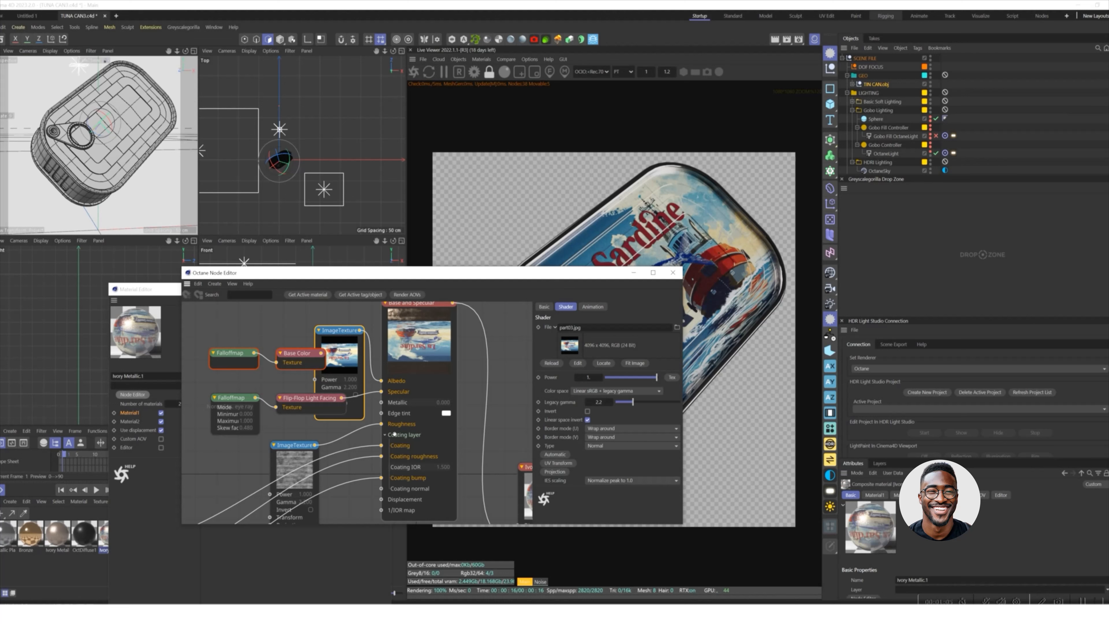
pyautogui.scroll(-4, 394, 452)
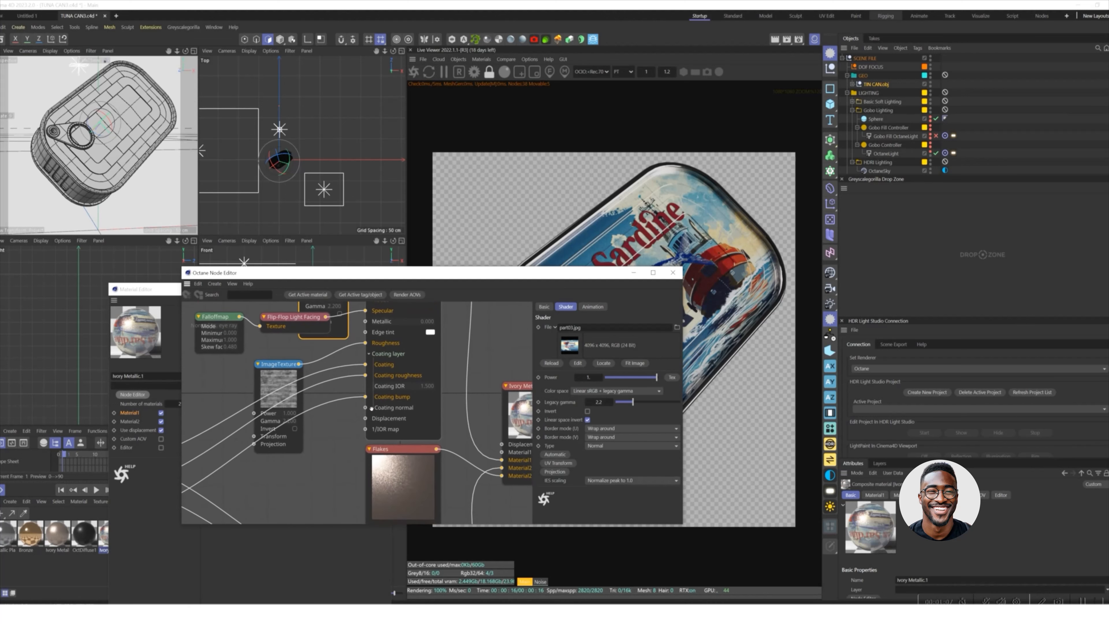
pyautogui.scroll(-4, 349, 429)
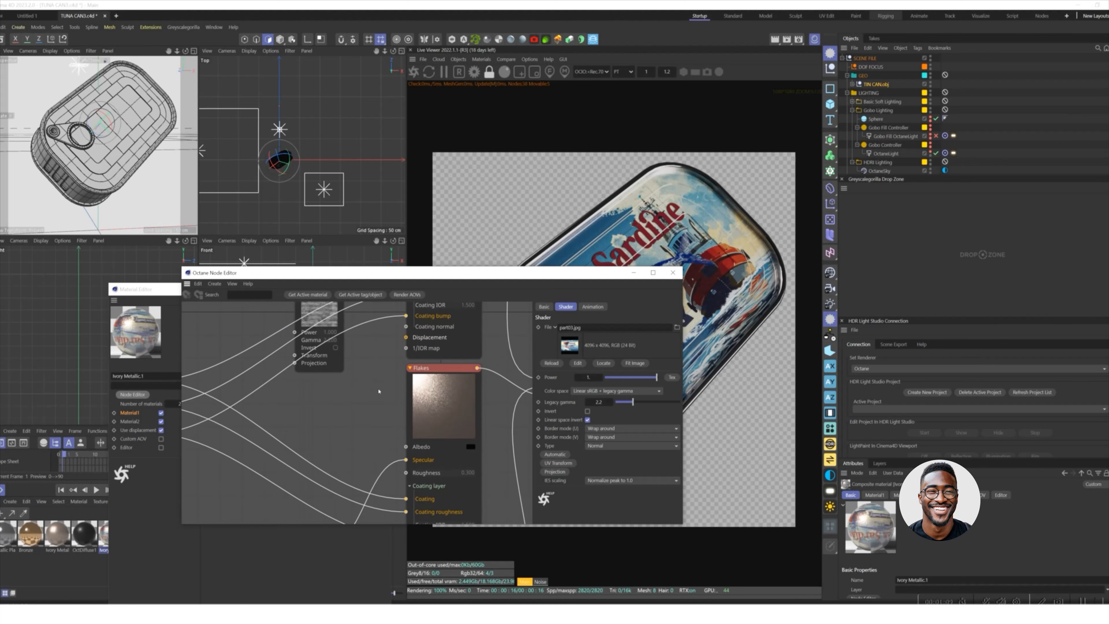
pyautogui.scroll(-4, 368, 416)
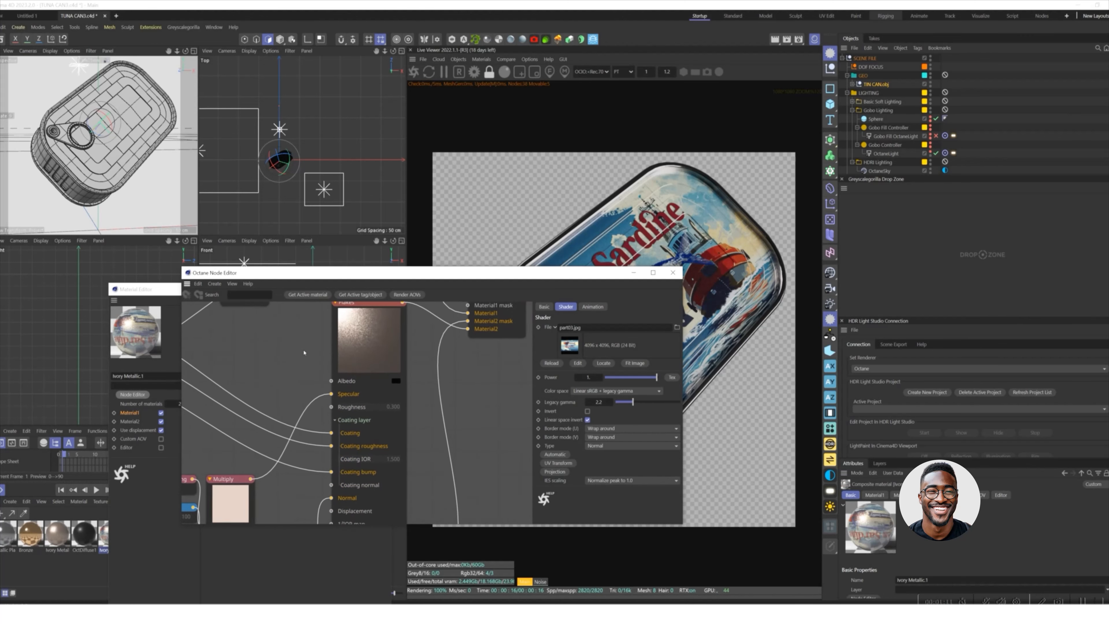
pyautogui.scroll(-2, 396, 331)
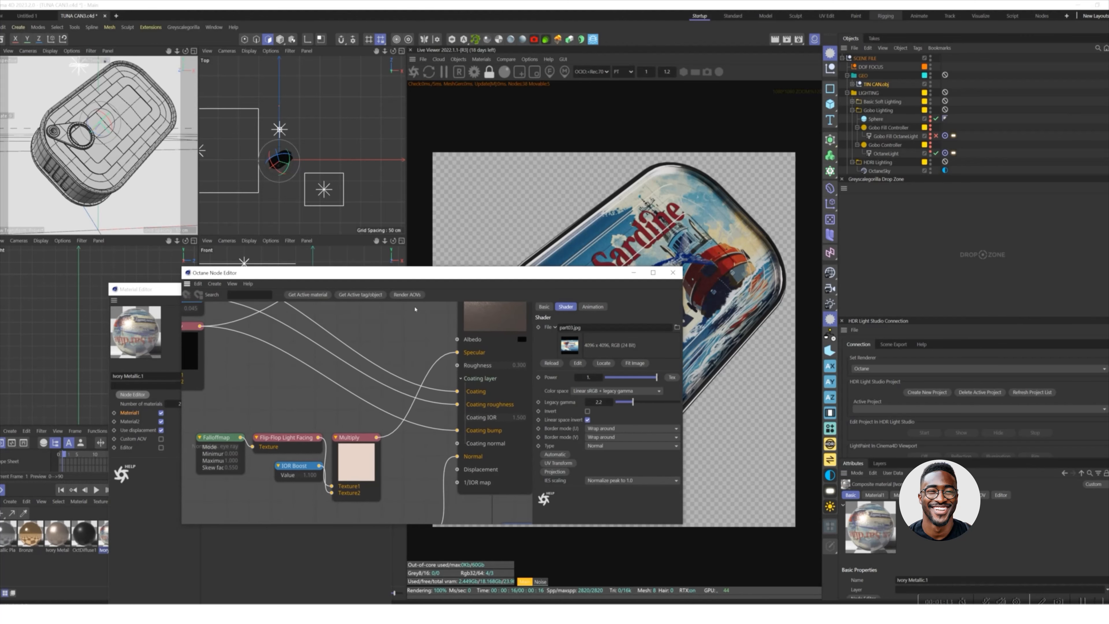
pyautogui.moveTo(415, 308); pyautogui.dragTo(347, 340, button='middle')
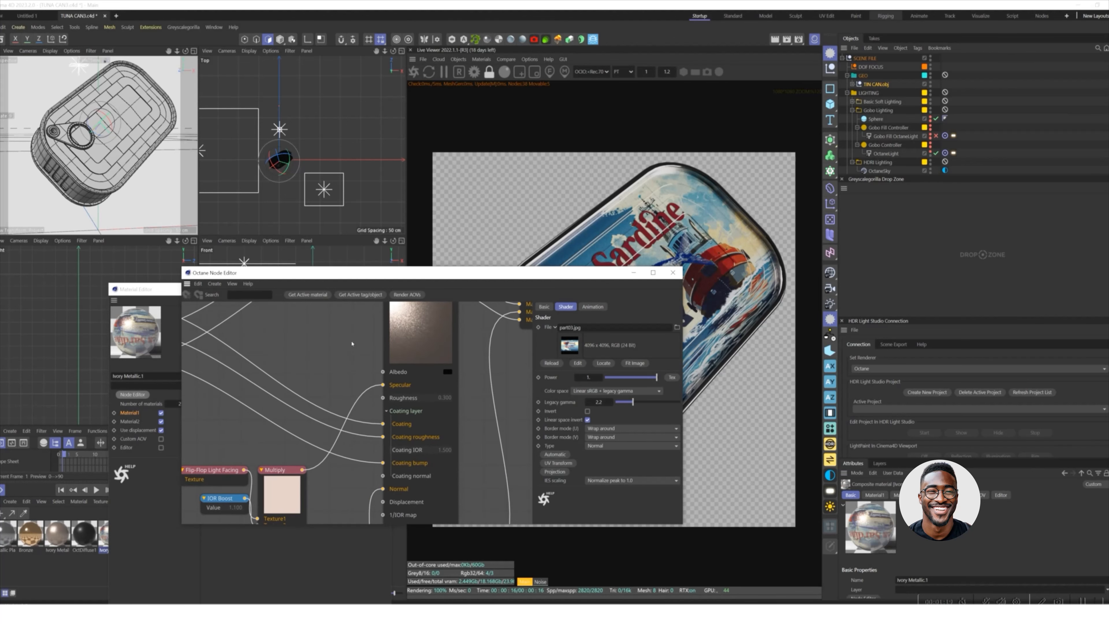
pyautogui.moveTo(352, 344); pyautogui.dragTo(337, 533, button='middle')
pyautogui.moveTo(348, 310); pyautogui.dragTo(347, 358, button='middle')
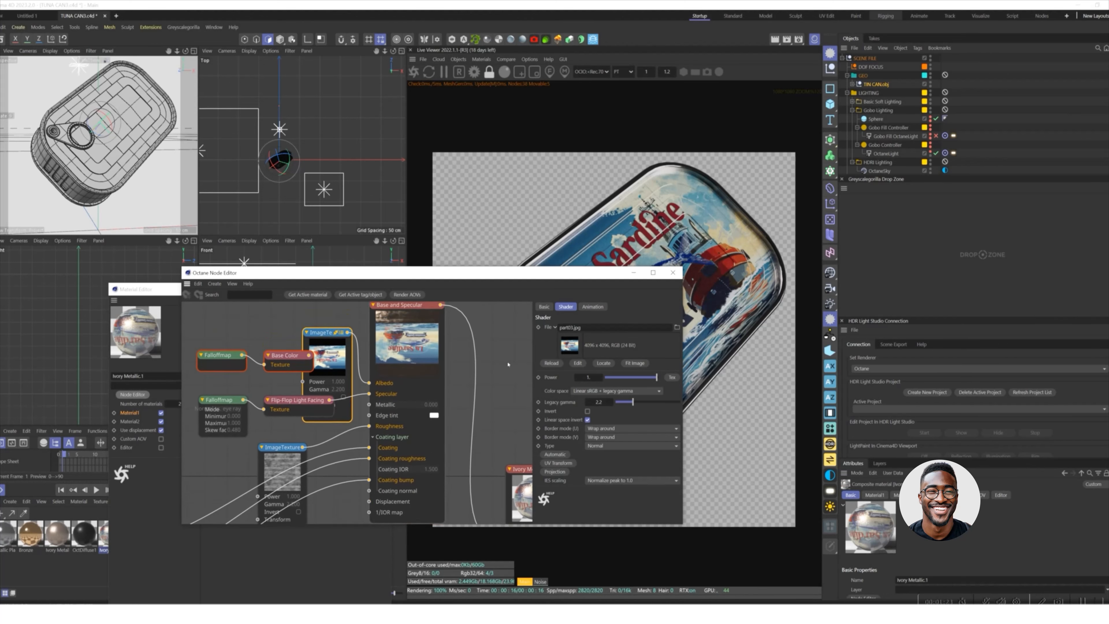
# Step: Replace the Albedo image texture's file with YELLOW-LABEL-COLOR1 from the 0907 folder
pyautogui.click(677, 328)
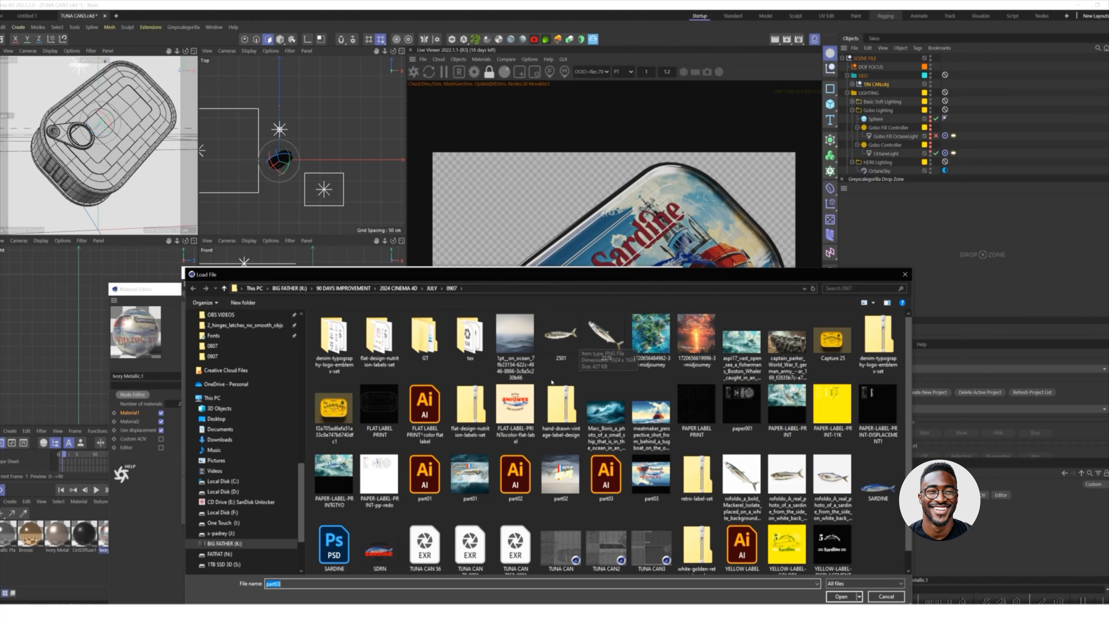
pyautogui.scroll(-1, 689, 365)
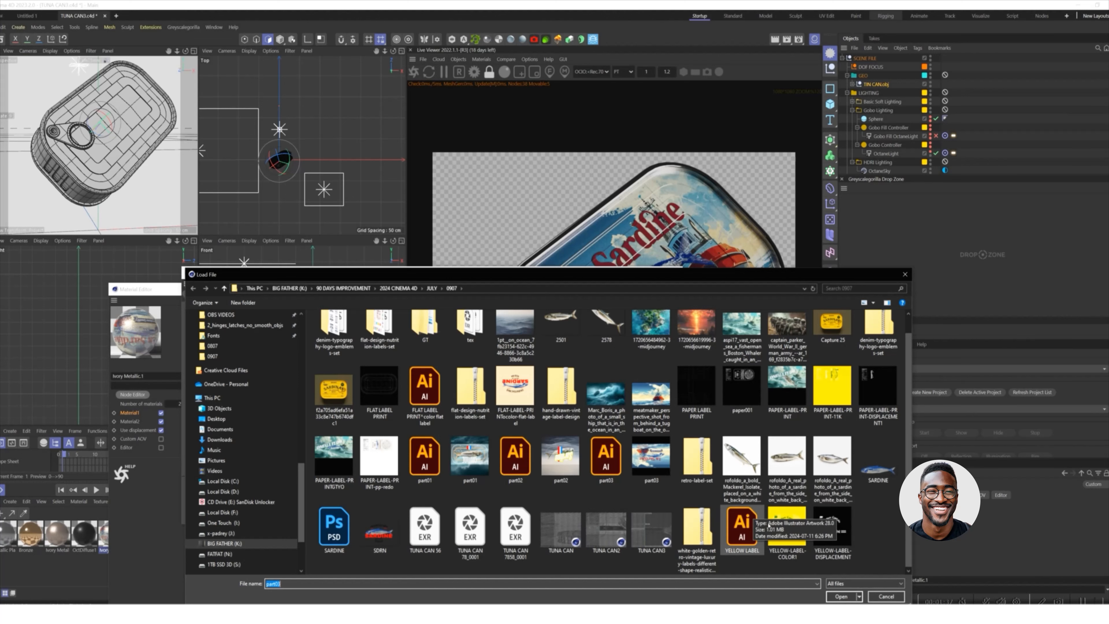
pyautogui.click(797, 521)
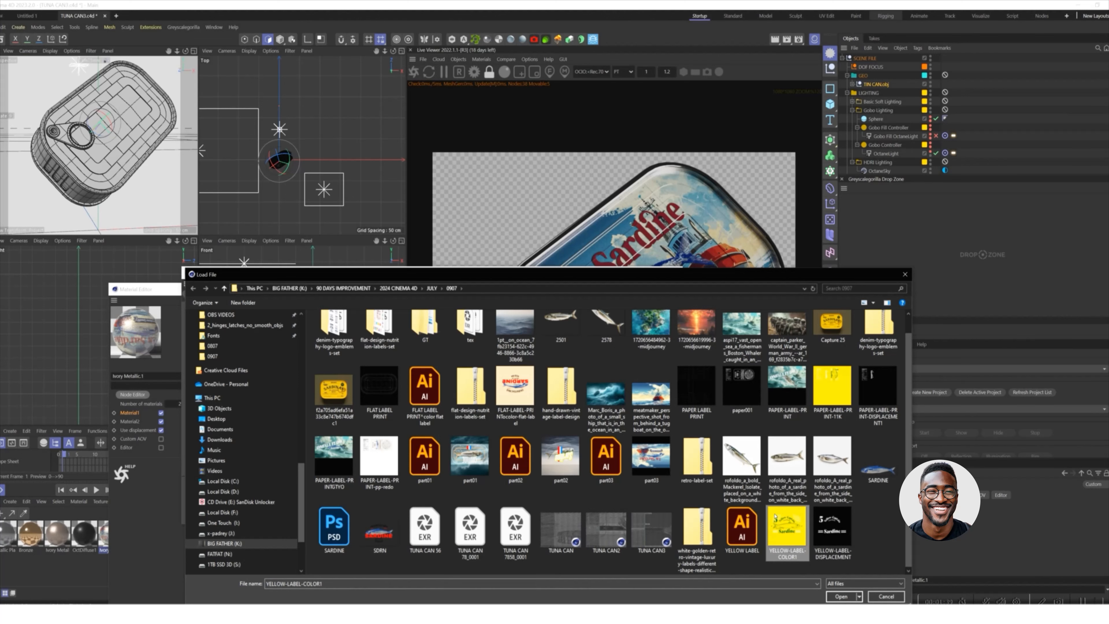
pyautogui.click(841, 596)
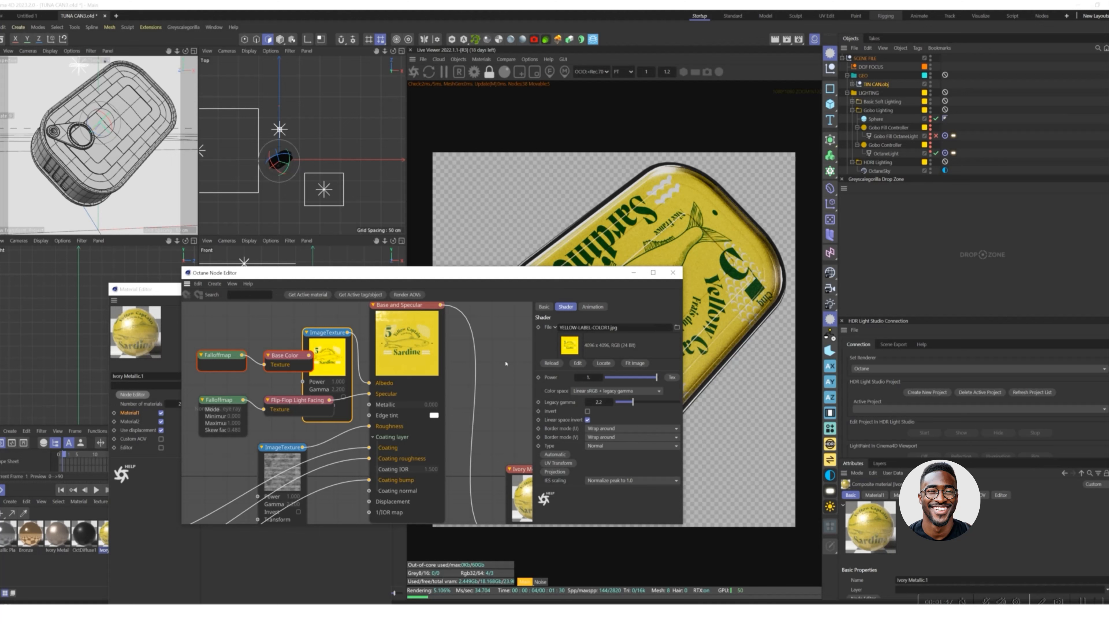
# Step: Add a Displacement node to the Displacement input of the Base and Specular material
pyautogui.scroll(-4, 393, 420)
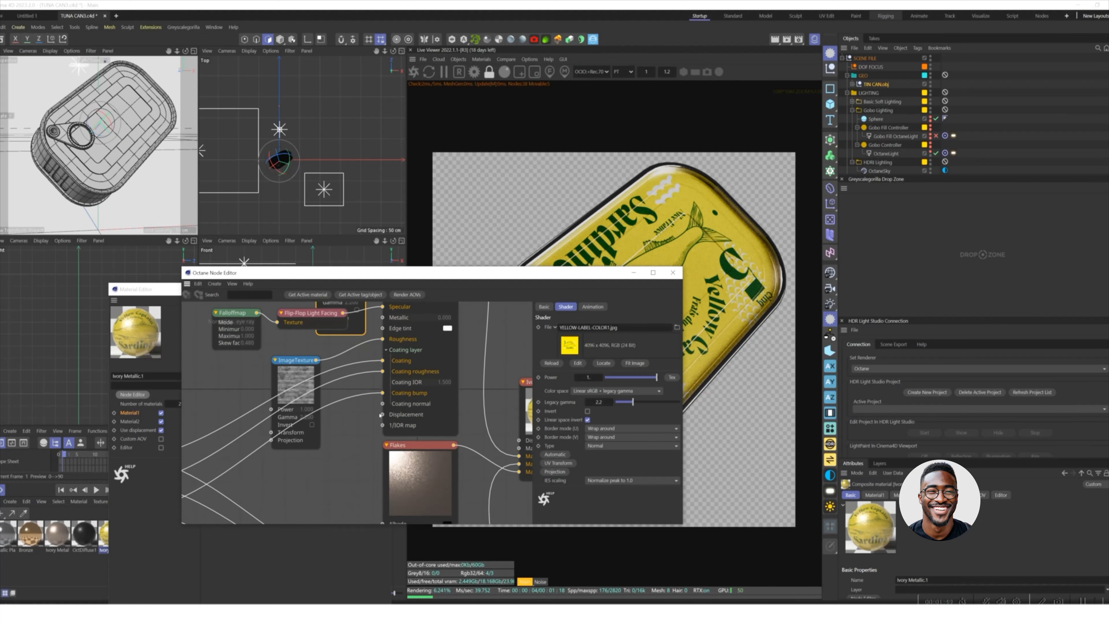
pyautogui.scroll(-3, 386, 353)
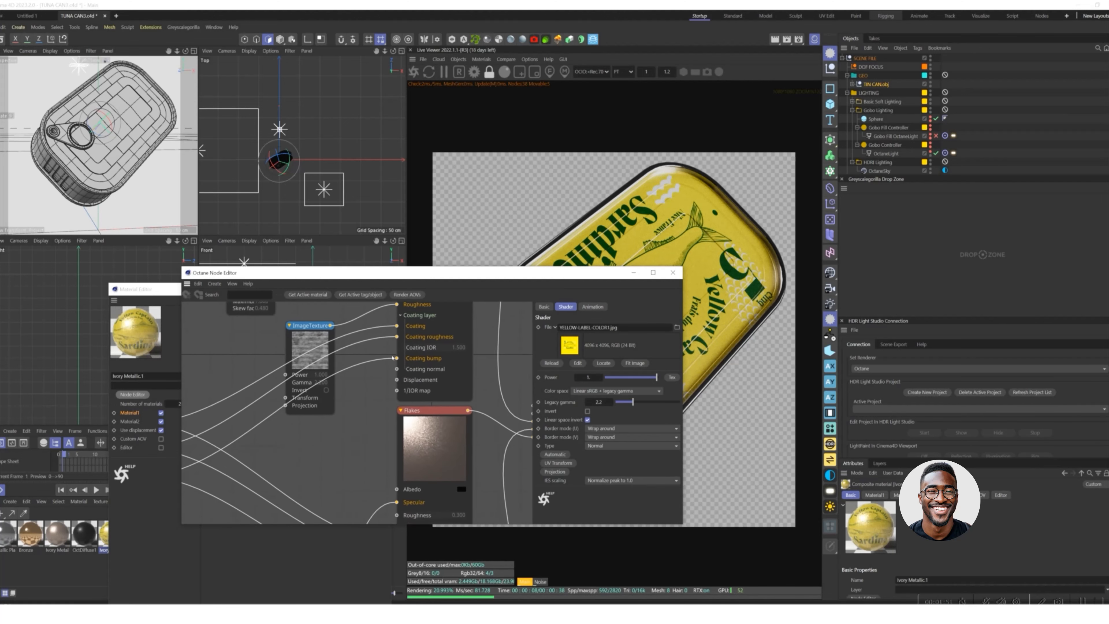
pyautogui.moveTo(382, 340); pyautogui.dragTo(379, 336, button='middle')
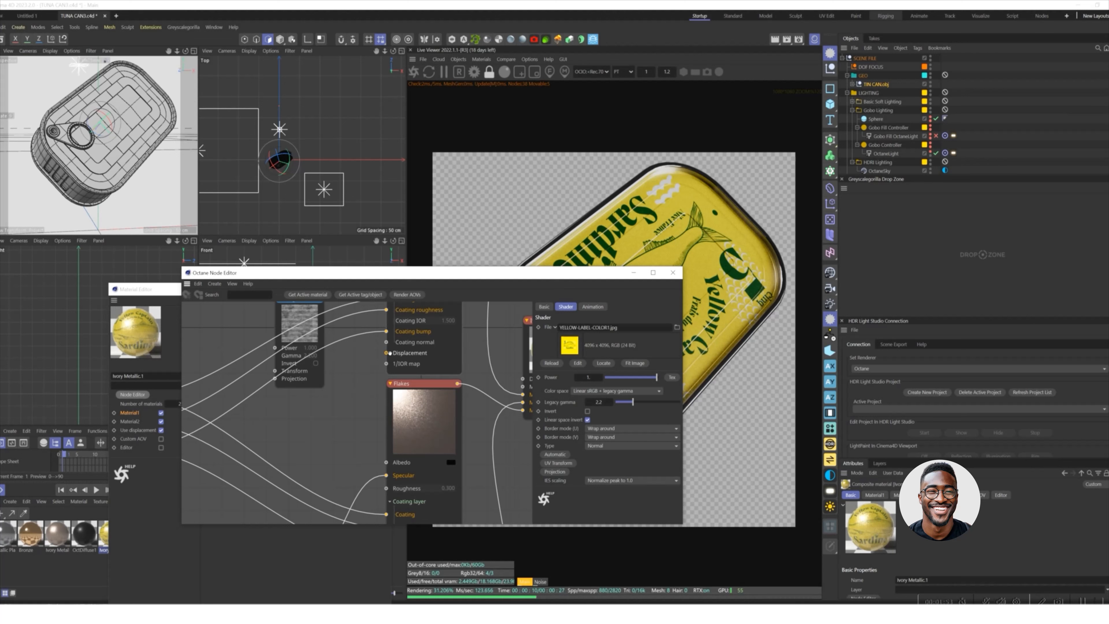
pyautogui.moveTo(386, 353); pyautogui.dragTo(332, 415)
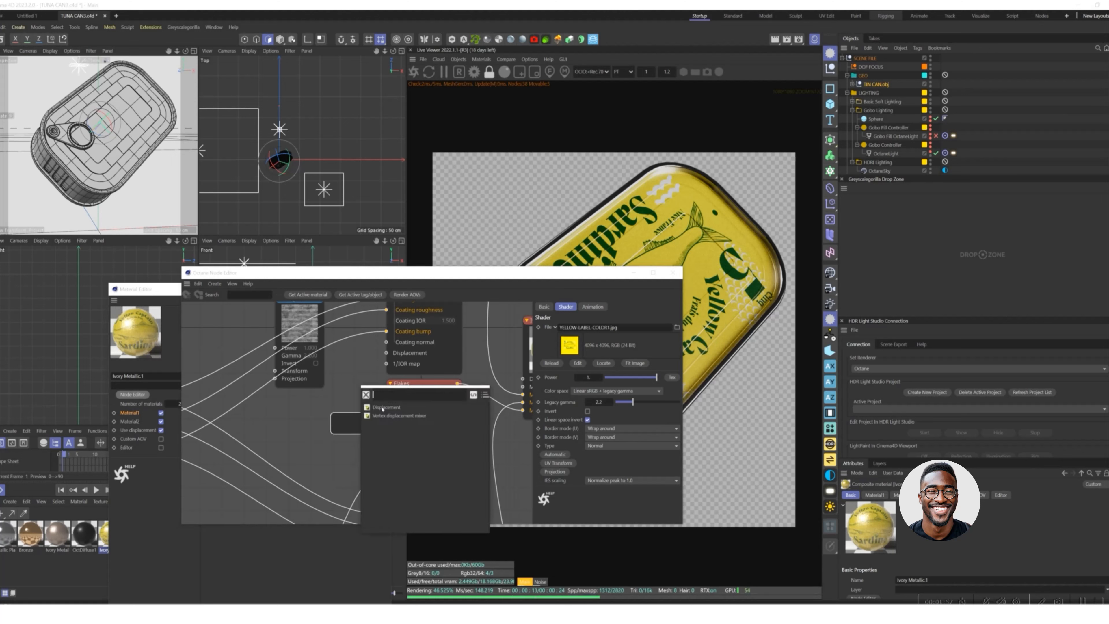
pyautogui.click(381, 409)
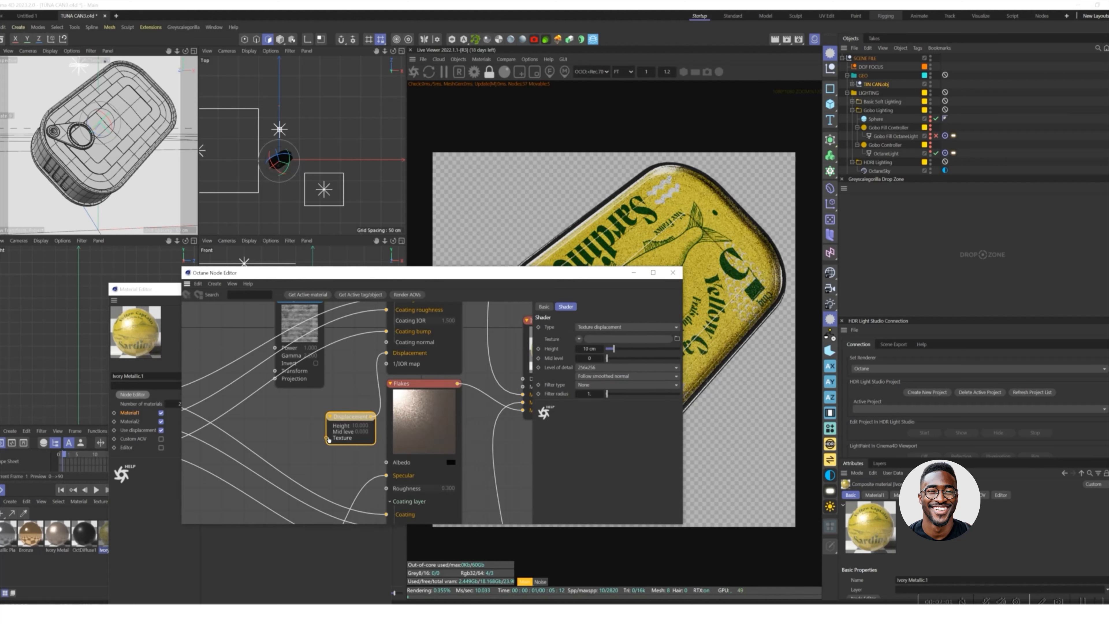
# Step: Feed the Displacement node's Texture input with a new image texture using YELLOW-LABEL-DISPLACEMENT from the 0907 folder
pyautogui.moveTo(328, 435); pyautogui.dragTo(280, 423)
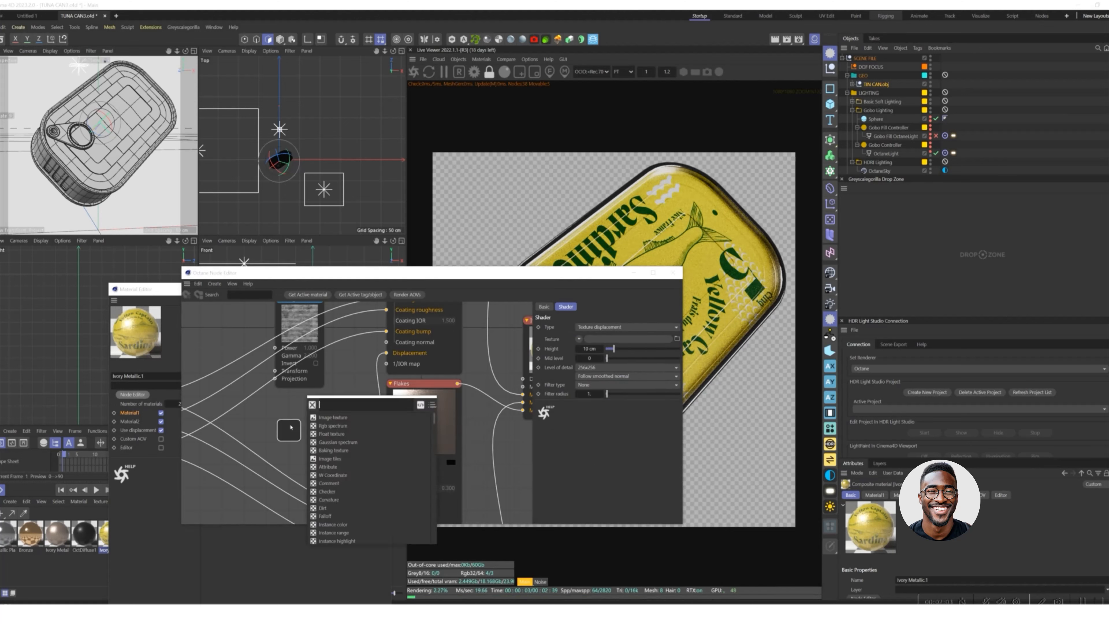
pyautogui.click(321, 418)
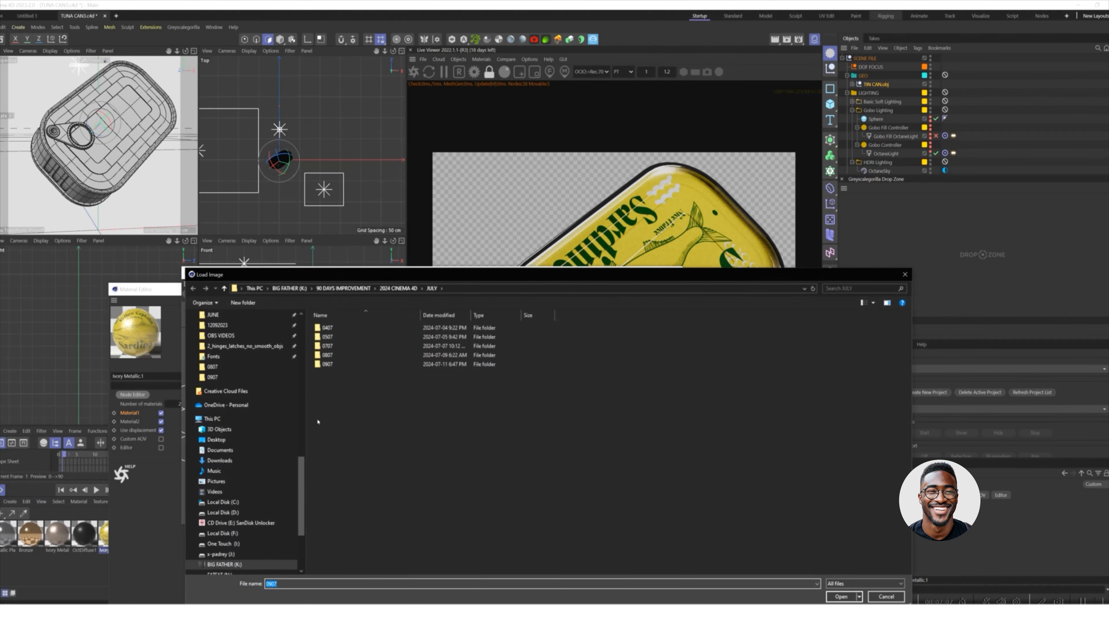
pyautogui.doubleClick(328, 367)
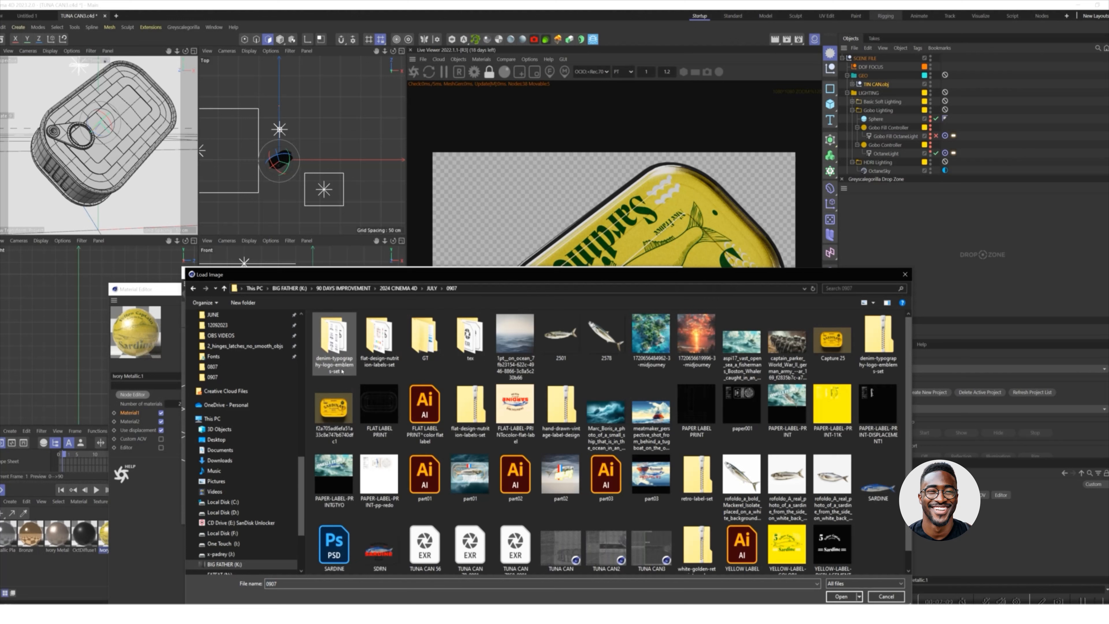
pyautogui.scroll(-1, 516, 476)
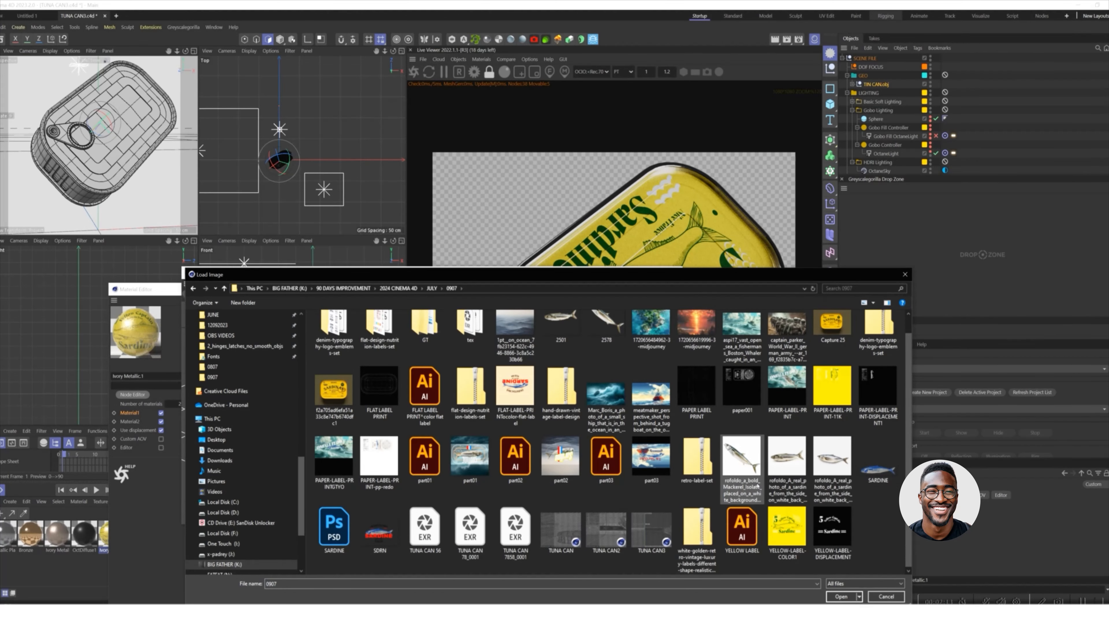
pyautogui.click(826, 547)
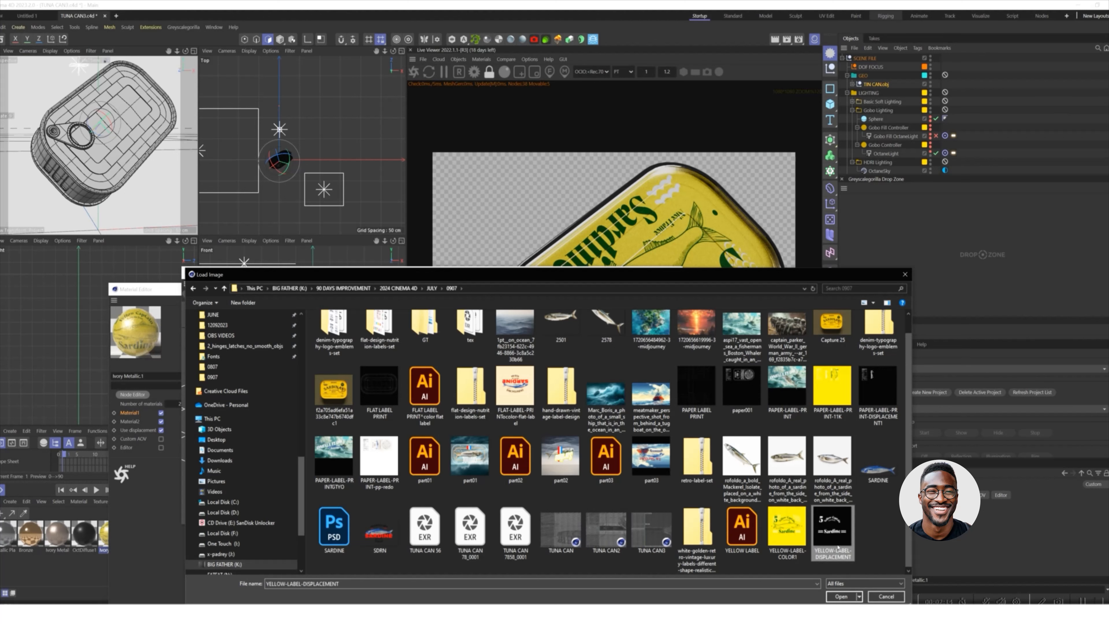
pyautogui.click(840, 596)
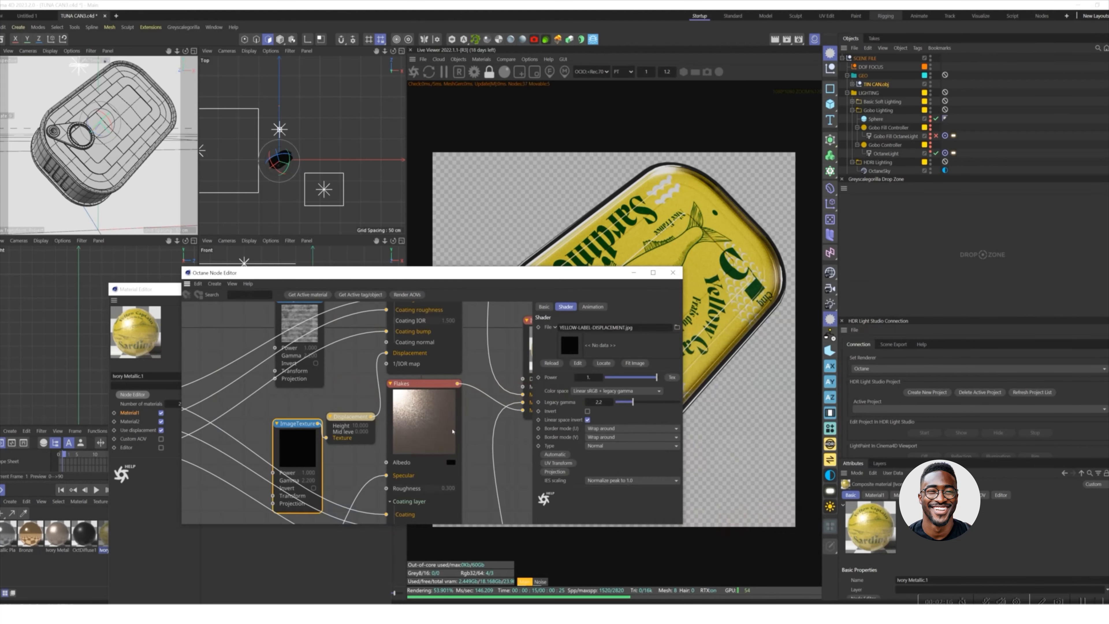
# Step: Connect the same Displacement node to the Flakes material's Displacement input and arrange it beside its image texture
pyautogui.moveTo(294, 452); pyautogui.dragTo(257, 437)
pyautogui.moveTo(346, 456); pyautogui.dragTo(282, 375, button='middle')
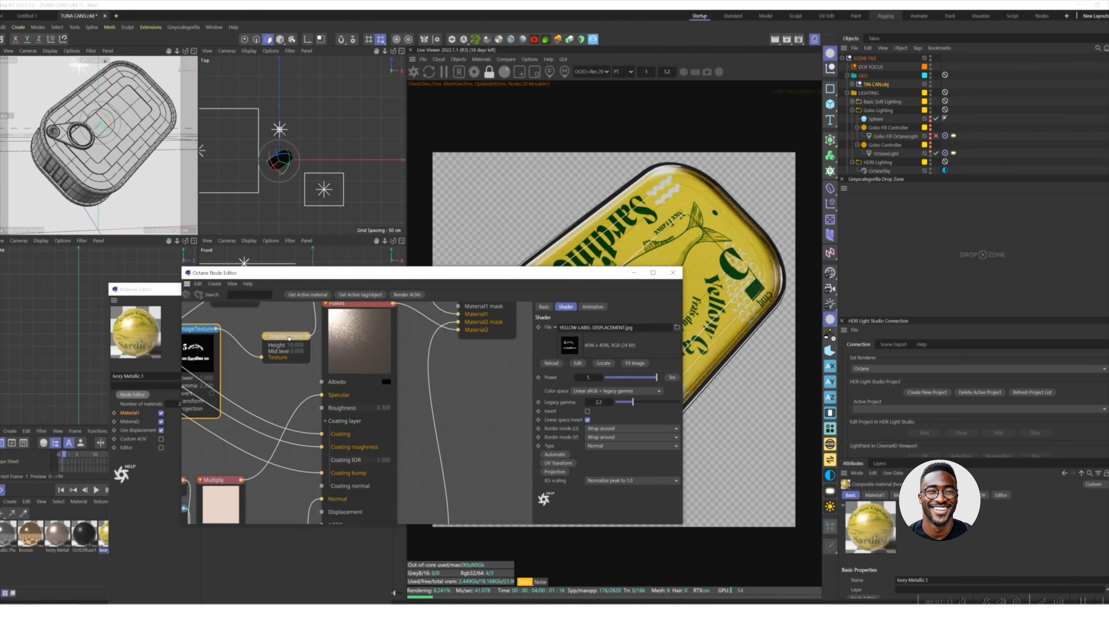
pyautogui.moveTo(280, 341); pyautogui.dragTo(321, 512)
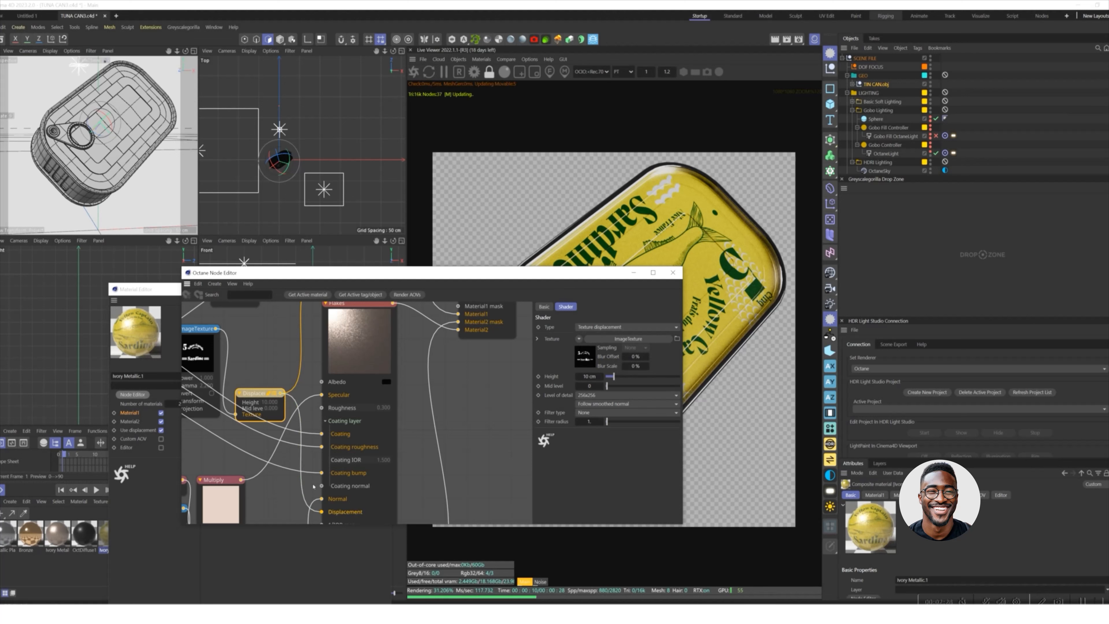
pyautogui.moveTo(293, 363); pyautogui.dragTo(368, 451, button='middle')
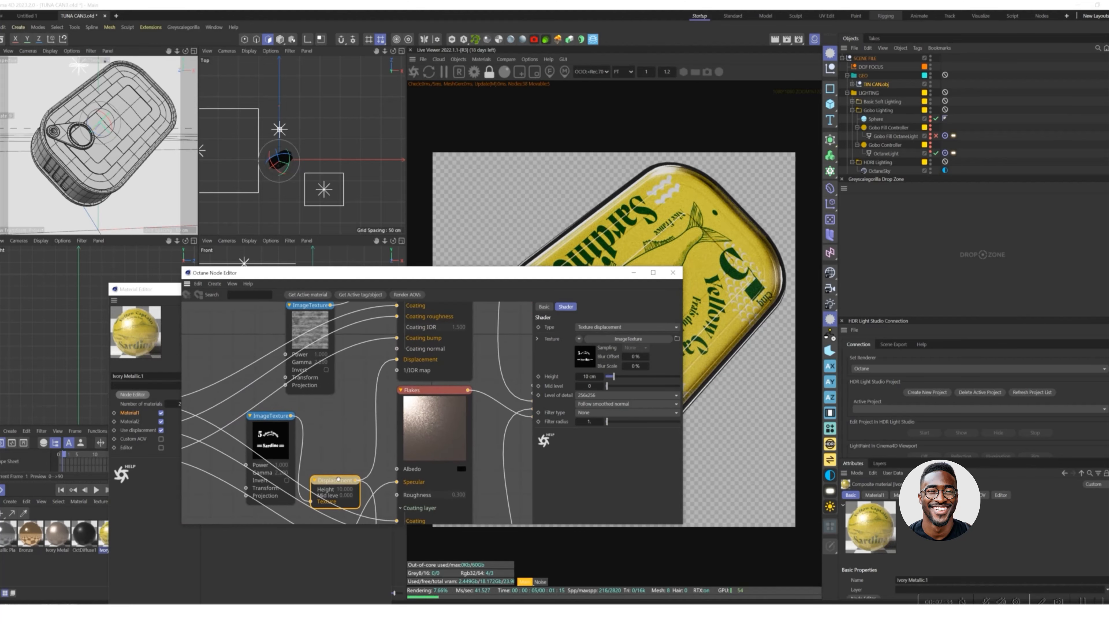
pyautogui.moveTo(340, 478); pyautogui.dragTo(340, 429)
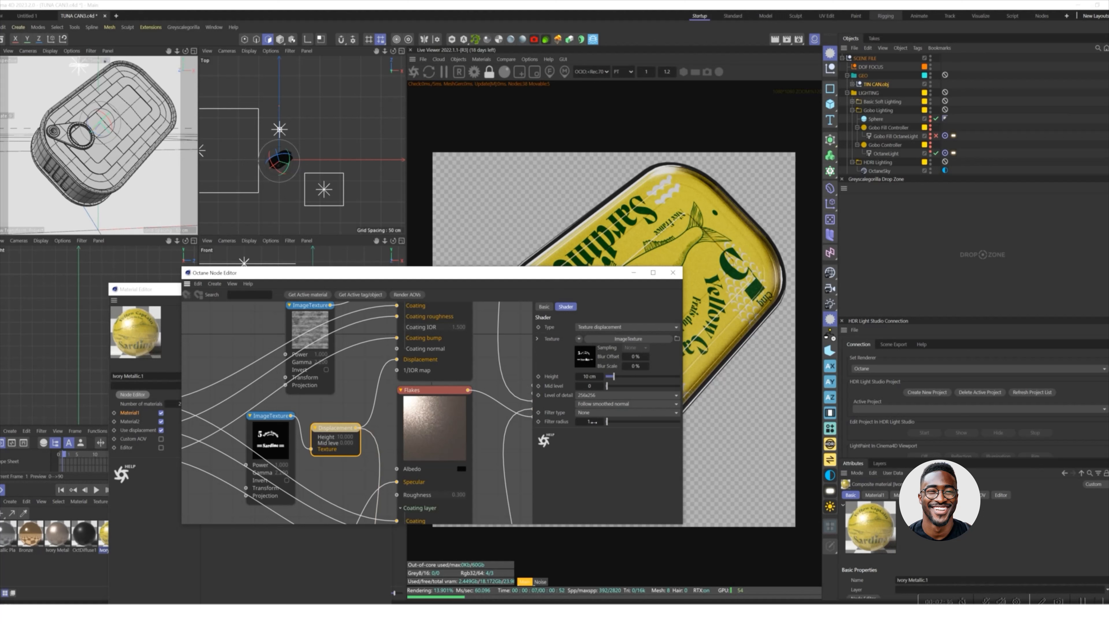
# Step: Set the Displacement node's level of detail to 4096x4096 and make it follow the geometric normal
pyautogui.click(588, 421)
pyautogui.click(595, 421)
pyautogui.click(601, 395)
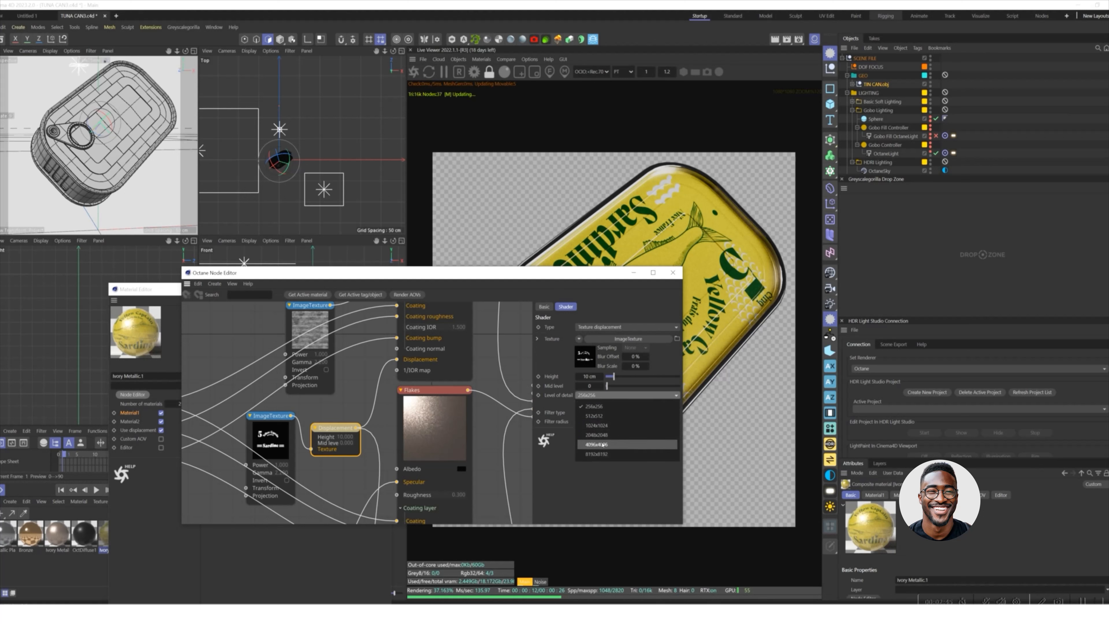
pyautogui.click(602, 444)
pyautogui.click(611, 404)
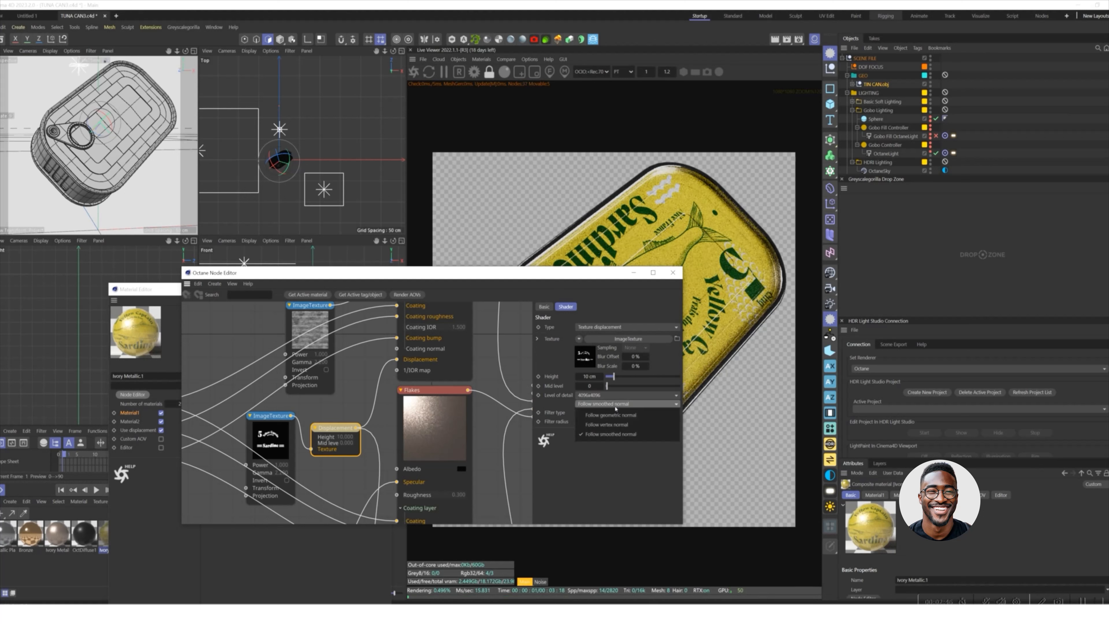
pyautogui.click(610, 415)
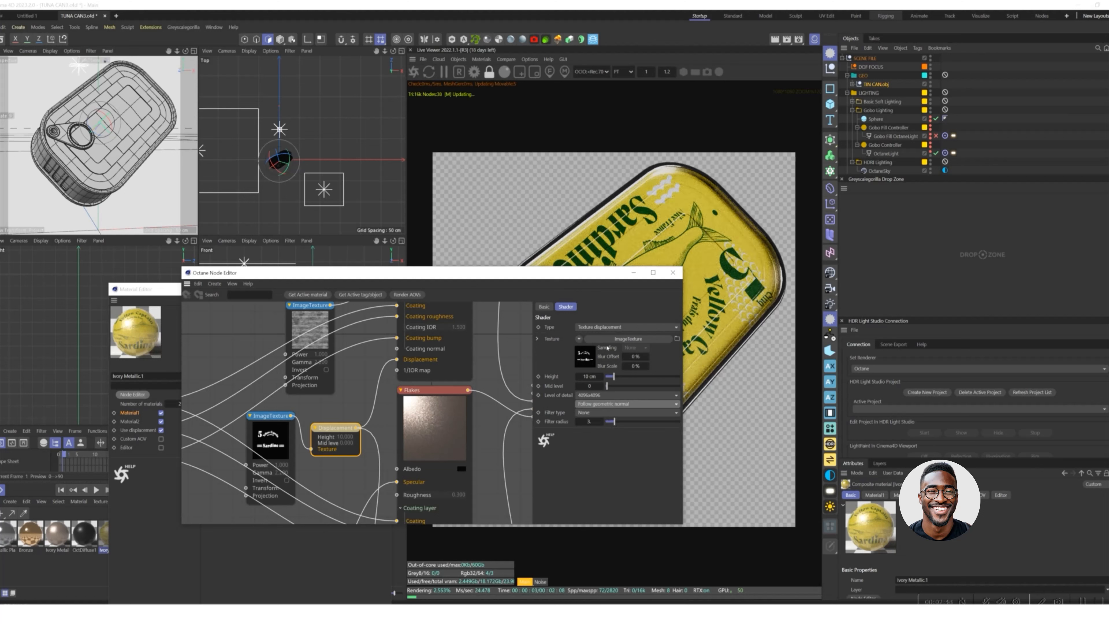
# Step: Set the Displacement node's mid level to 0.5 and its height to 0.25 cm, keeping the rendered can in view
pyautogui.moveTo(594, 276); pyautogui.dragTo(498, 402)
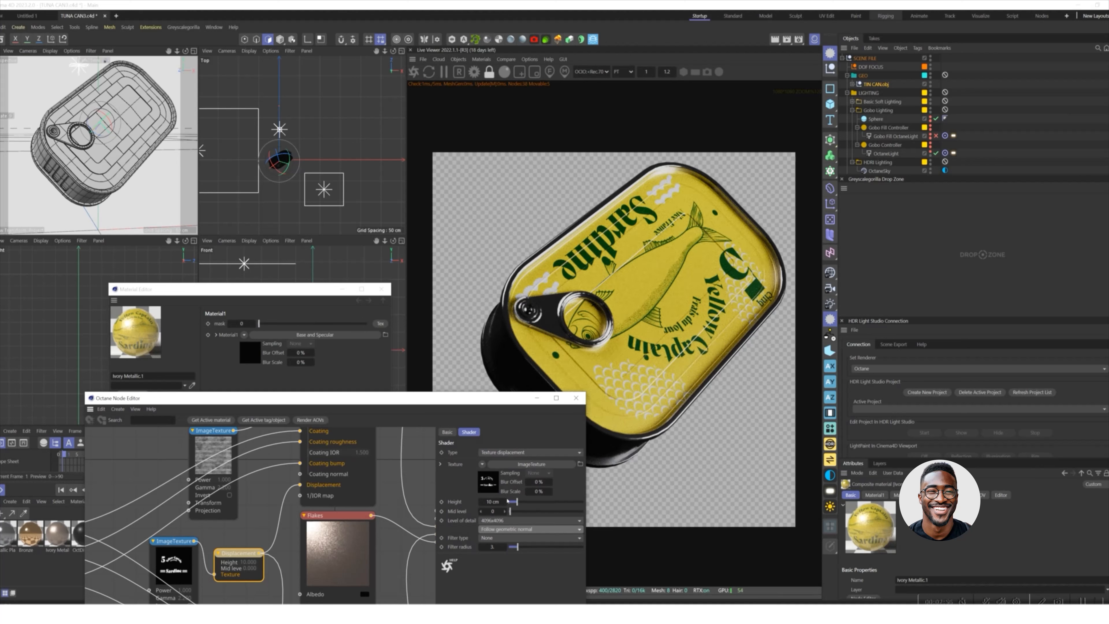
pyautogui.click(493, 511)
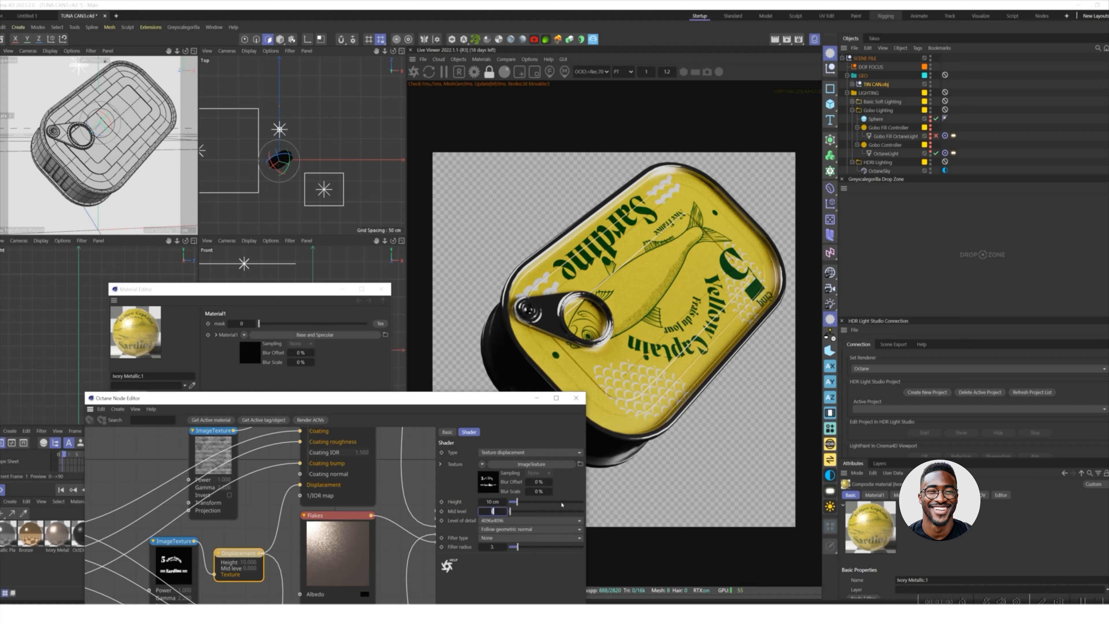
pyautogui.write('.5')
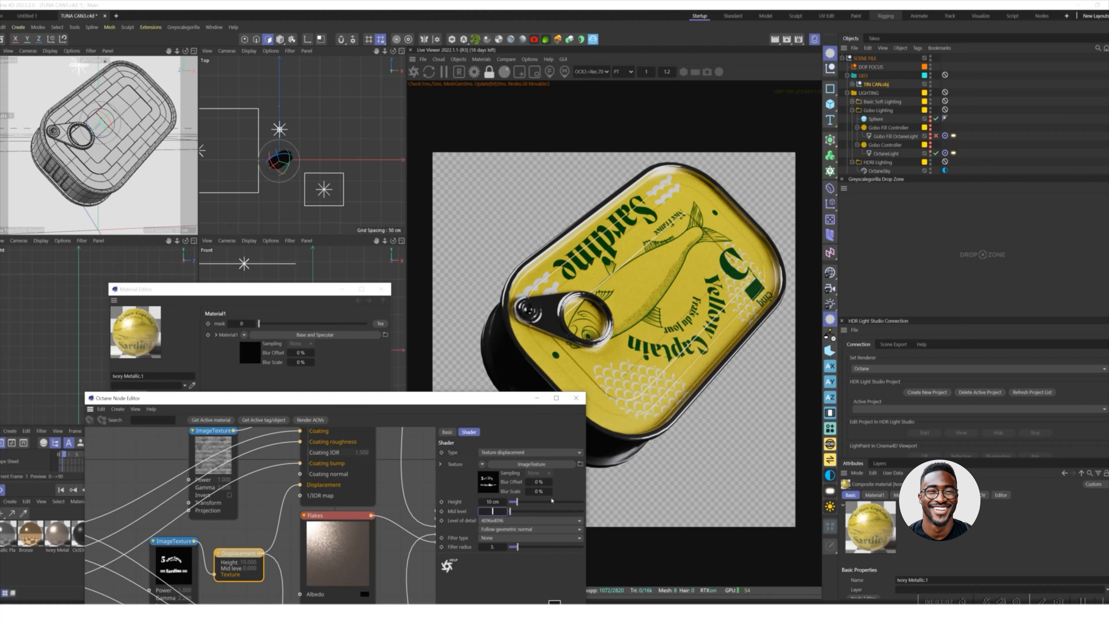
pyautogui.doubleClick(495, 501)
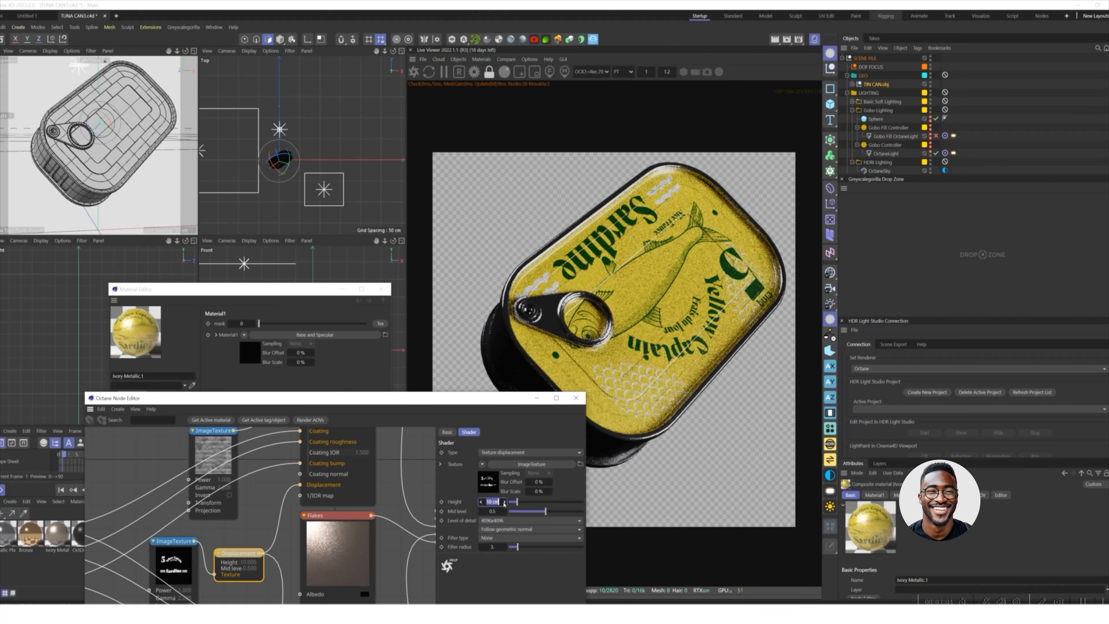
pyautogui.write('0.25')
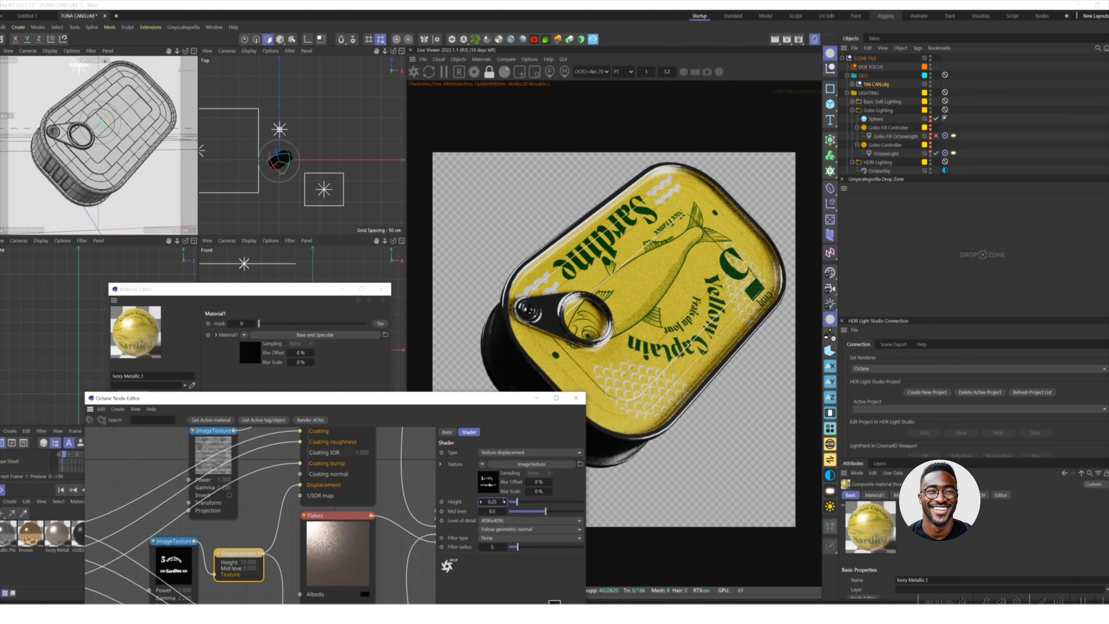
pyautogui.press('Tab')
# Step: Examine the displacement image texture's settings and how the nodes feed the Base and Specular material
pyautogui.moveTo(254, 507); pyautogui.dragTo(285, 470, button='middle')
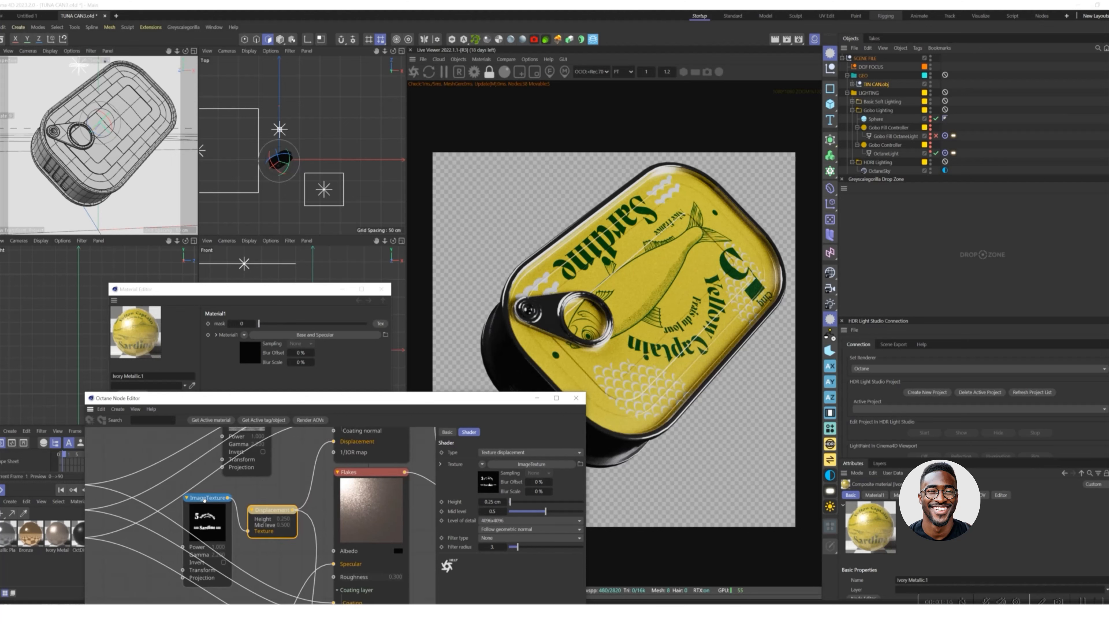
pyautogui.moveTo(204, 500); pyautogui.dragTo(195, 512)
pyautogui.moveTo(266, 499); pyautogui.dragTo(239, 517, button='middle')
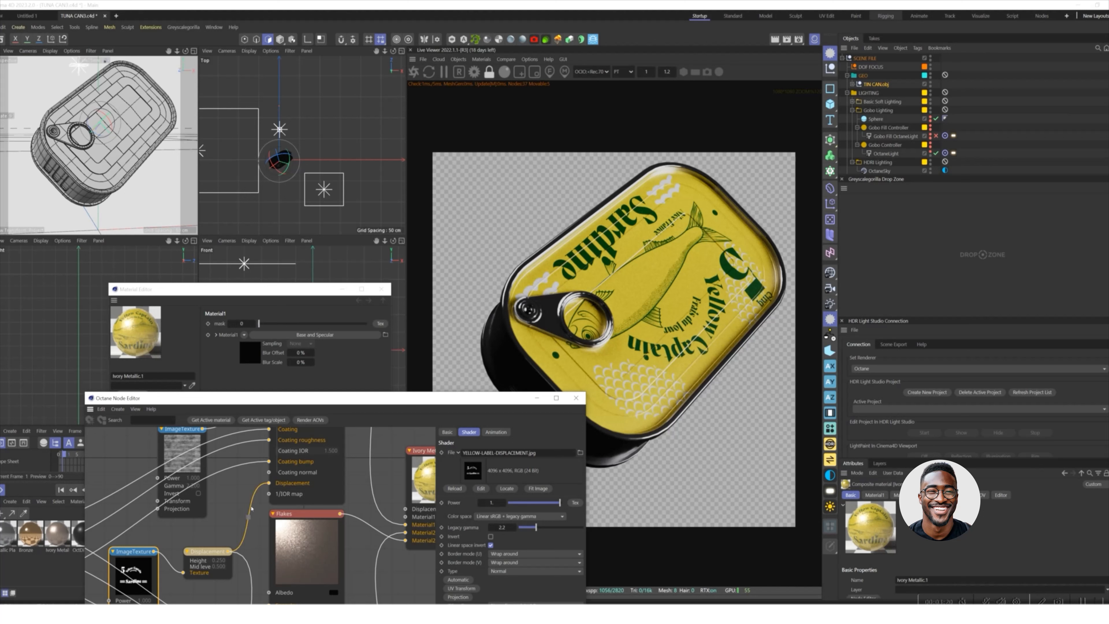
pyautogui.moveTo(251, 510); pyautogui.dragTo(244, 535, button='middle')
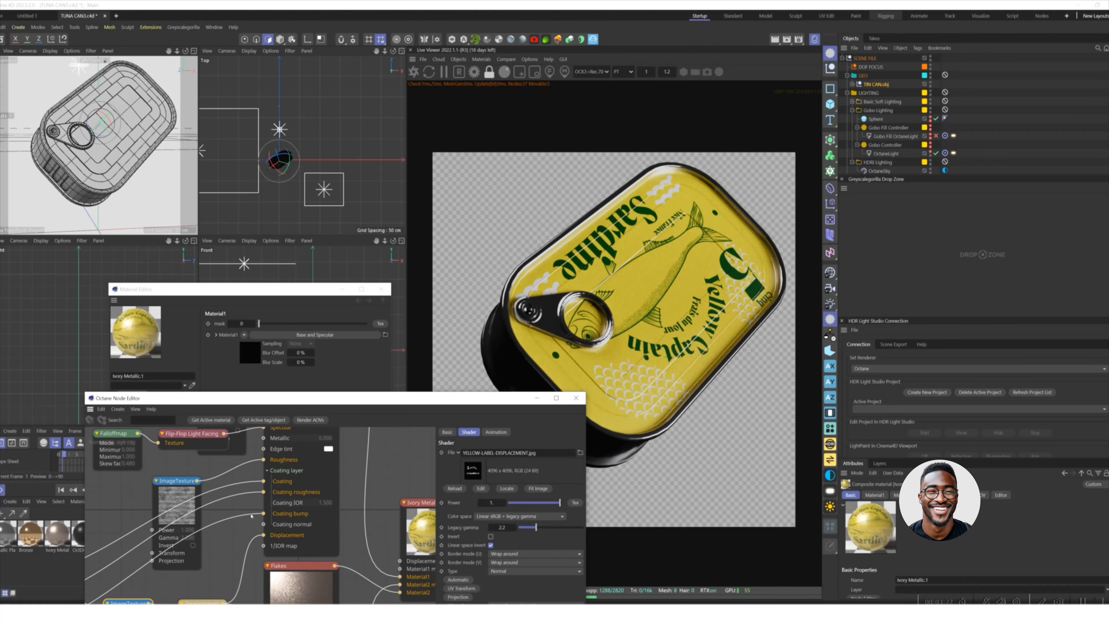
pyautogui.scroll(3, 245, 550)
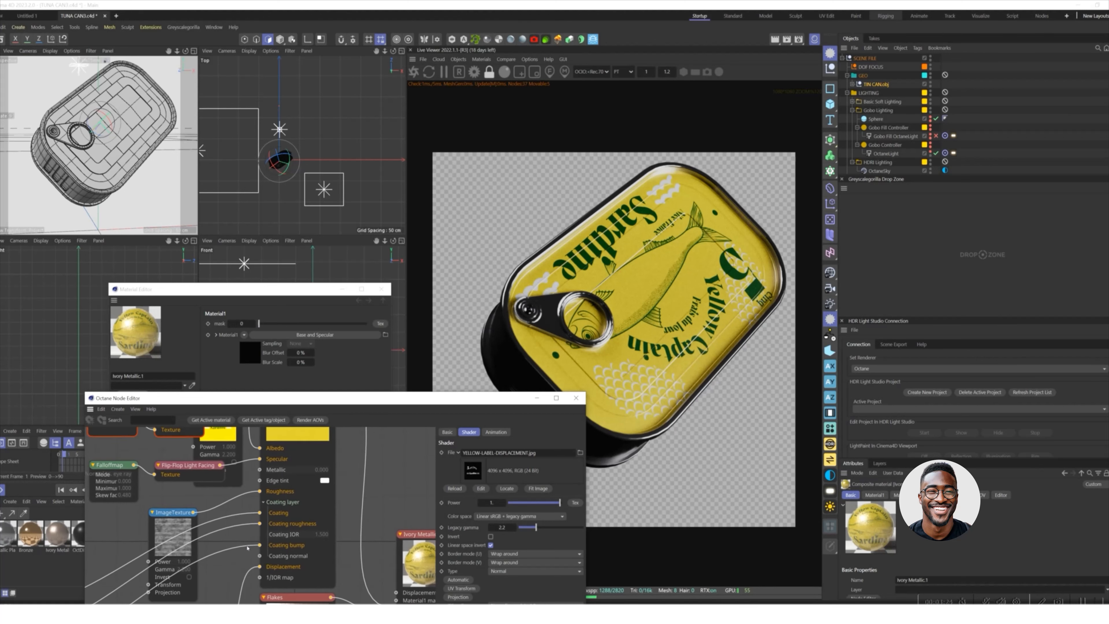
pyautogui.moveTo(247, 547); pyautogui.dragTo(322, 495, button='middle')
pyautogui.scroll(-3, 321, 495)
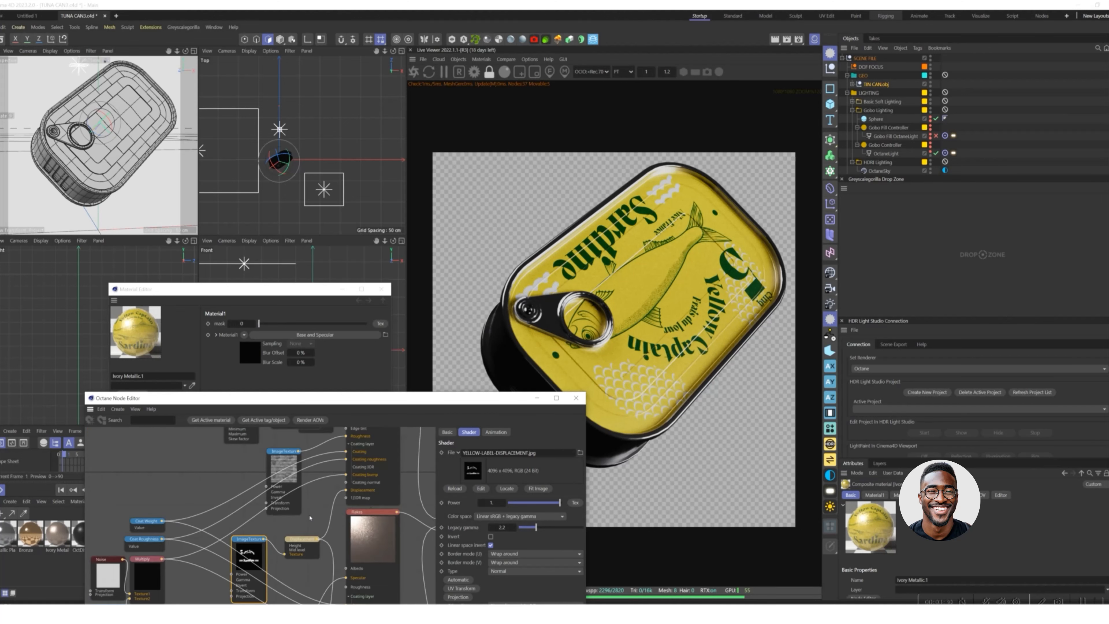
pyautogui.scroll(1, 310, 517)
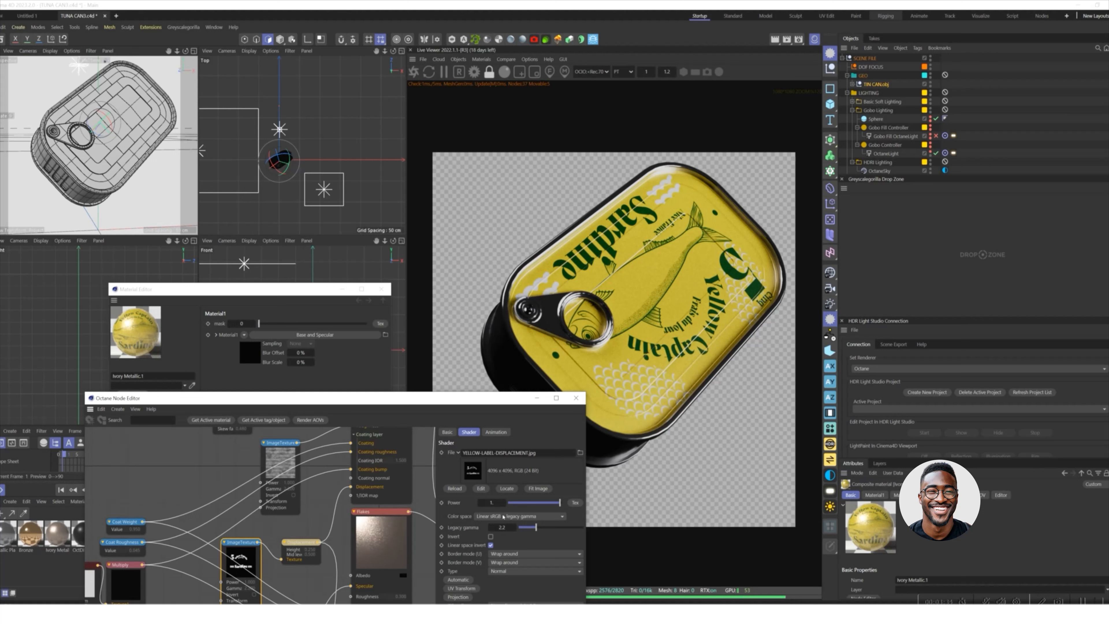
# Step: Connect the Displacement node to the composite material's Displacement input and set its filter type to Gaussian
pyautogui.click(307, 544)
pyautogui.moveTo(323, 507); pyautogui.dragTo(333, 523, button='middle')
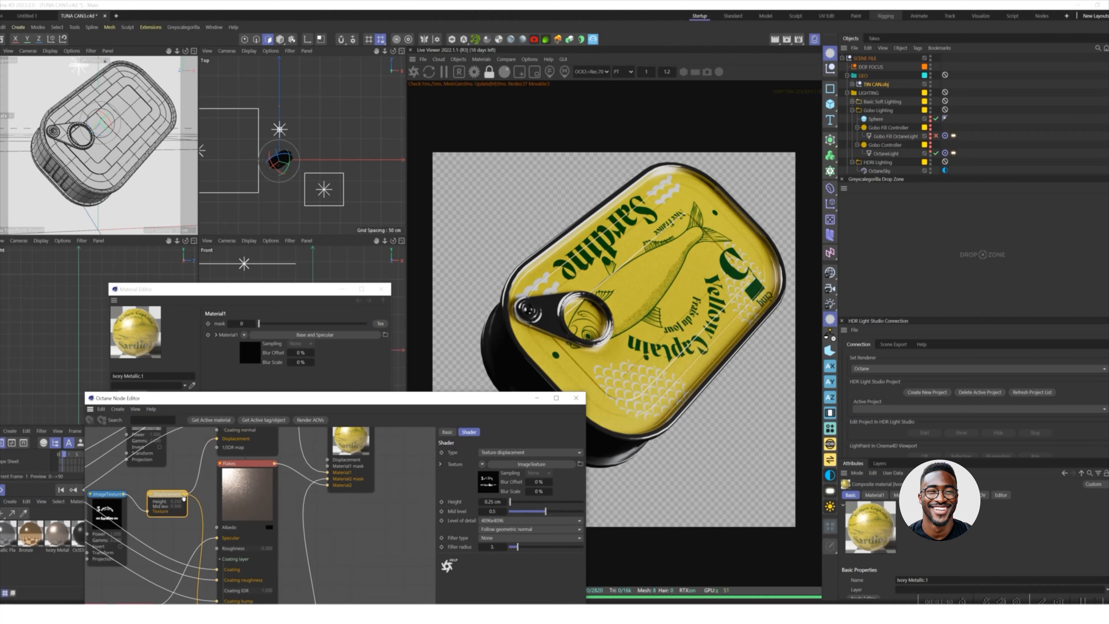
pyautogui.moveTo(184, 497); pyautogui.dragTo(328, 464)
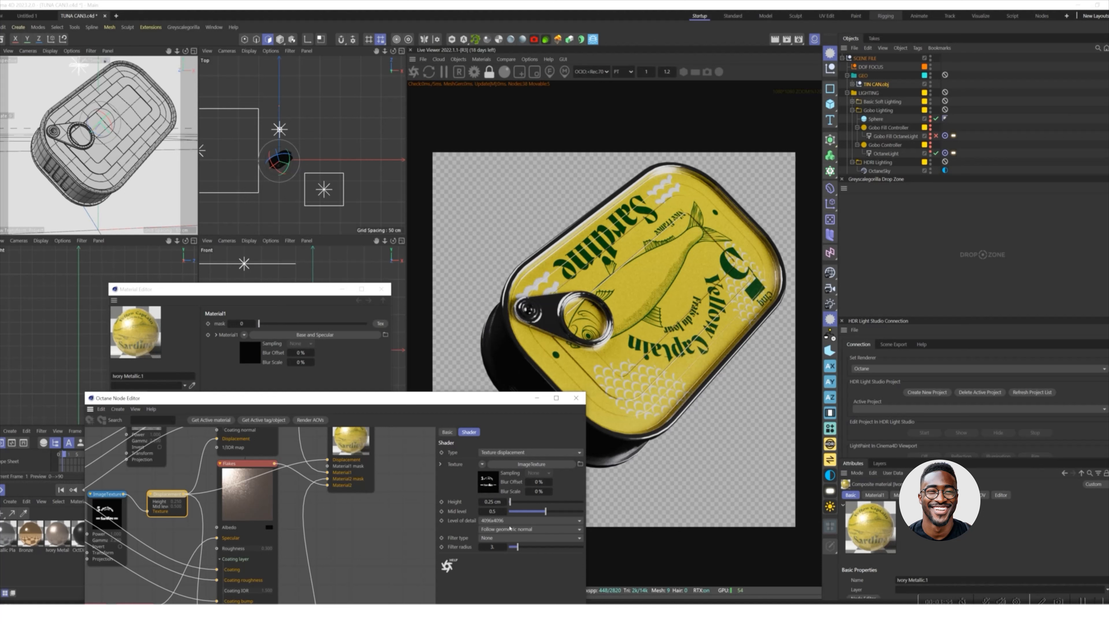
pyautogui.click(523, 540)
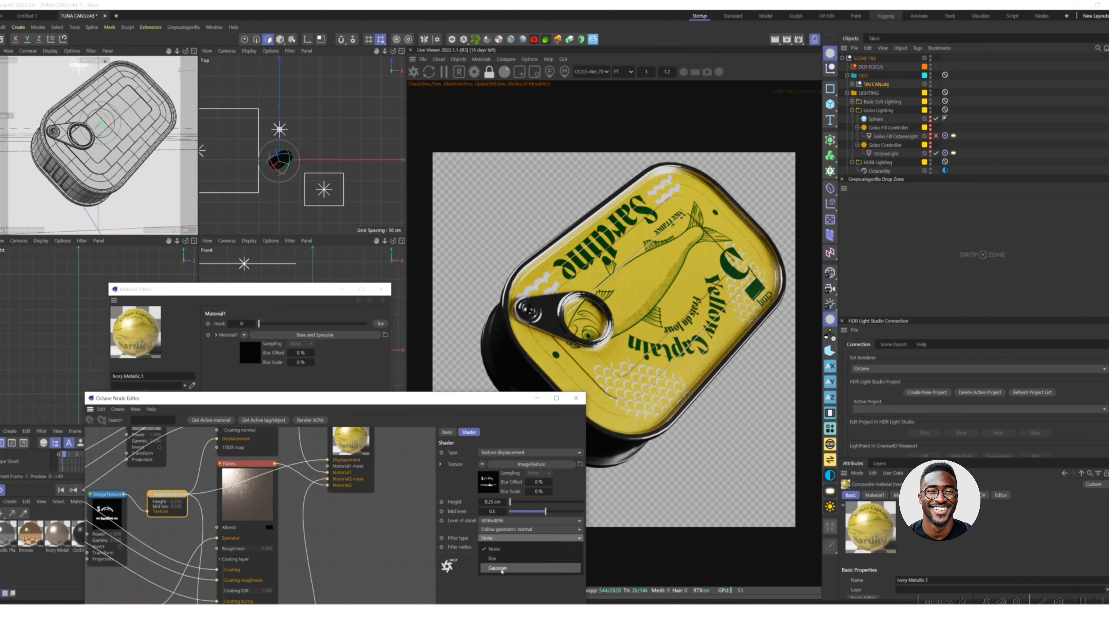
pyautogui.click(532, 556)
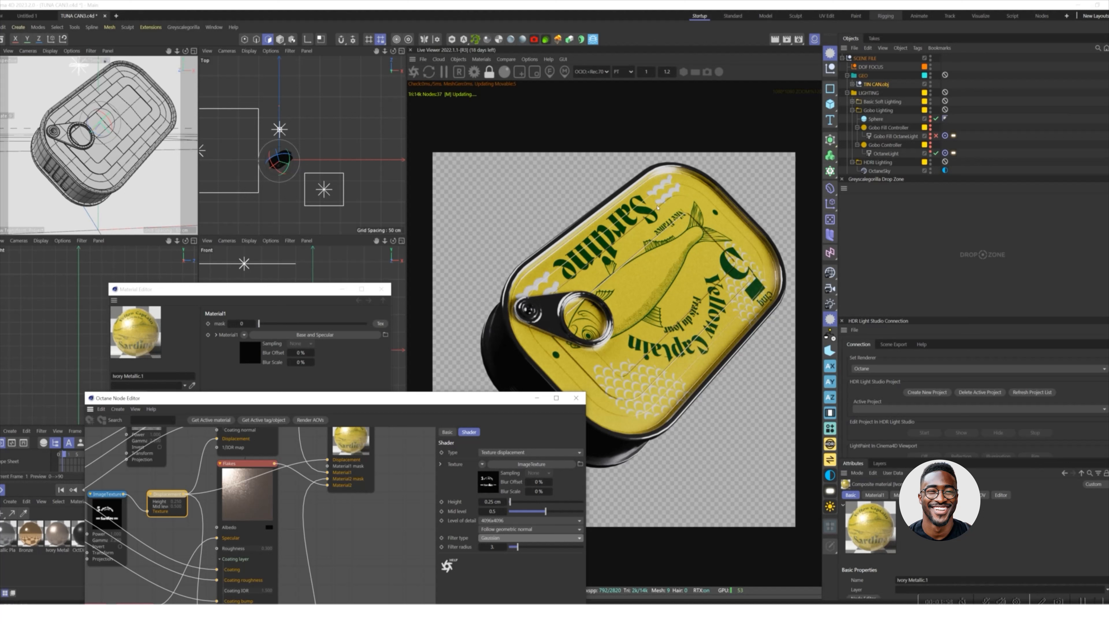
# Step: Inspect the lid's embossing in the render, increase the displacement height to 0.5 cm, and close the node and material editors
pyautogui.scroll(1, 655, 216)
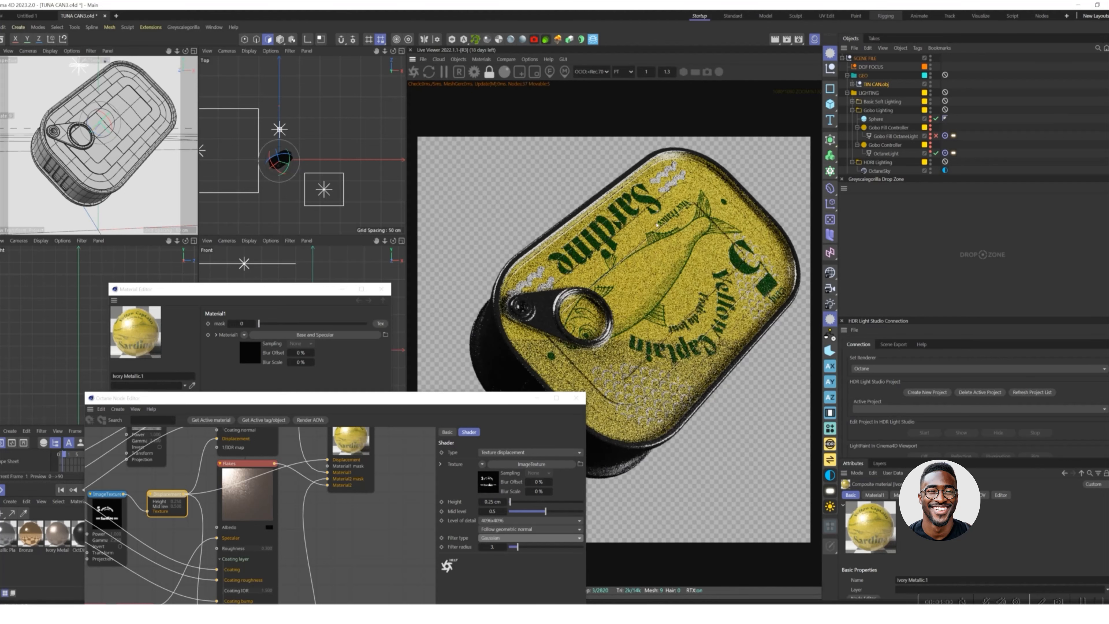
pyautogui.scroll(3, 655, 228)
pyautogui.scroll(1, 589, 286)
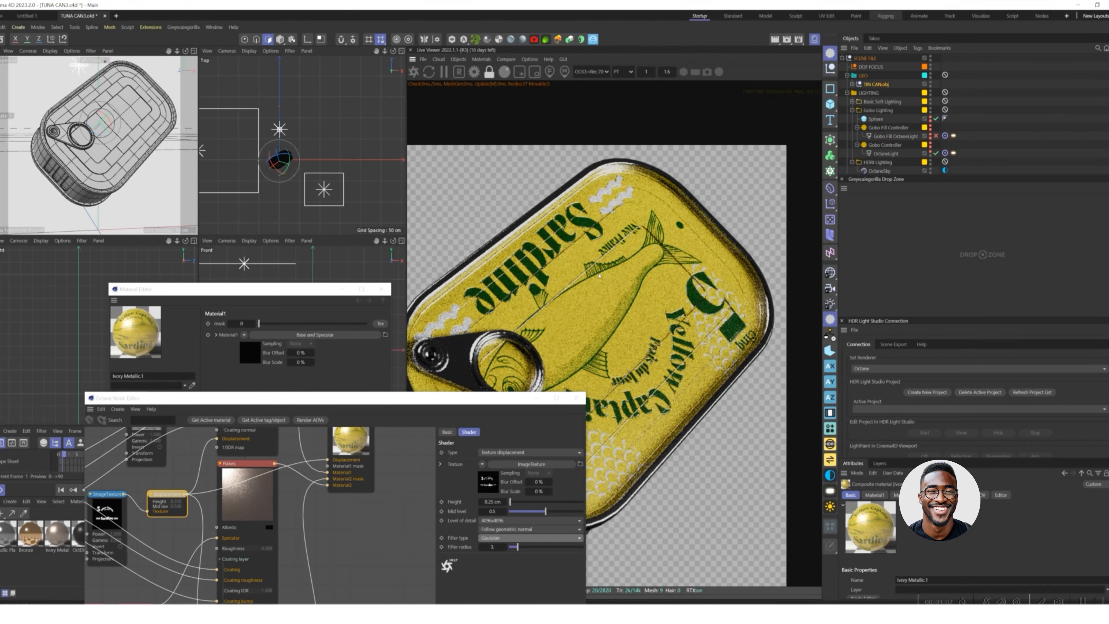
pyautogui.scroll(1, 592, 226)
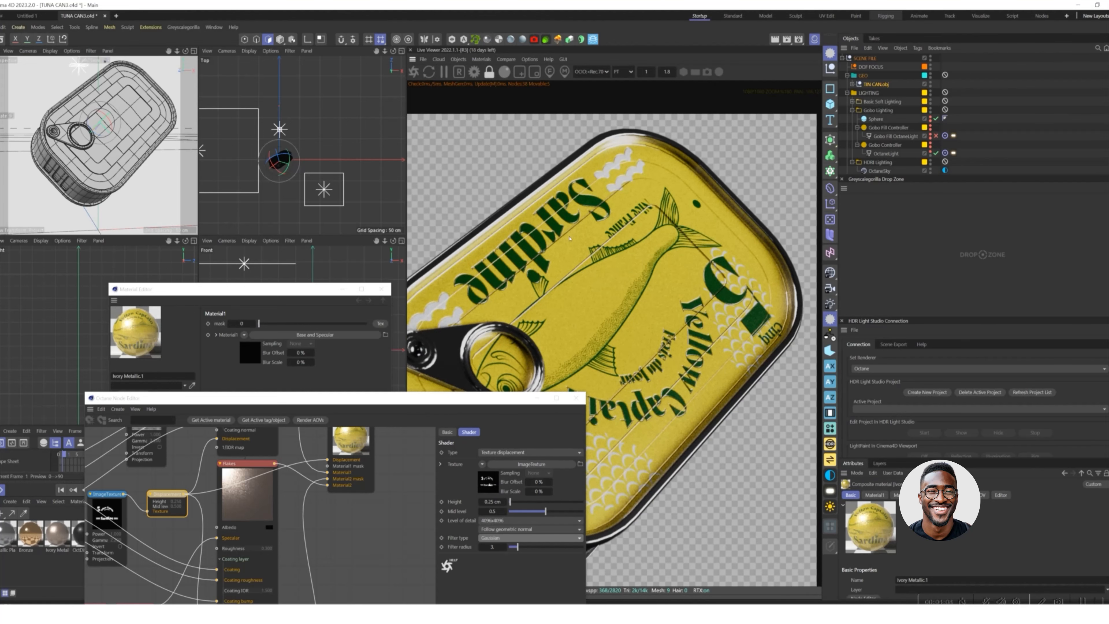
pyautogui.scroll(-7, 597, 196)
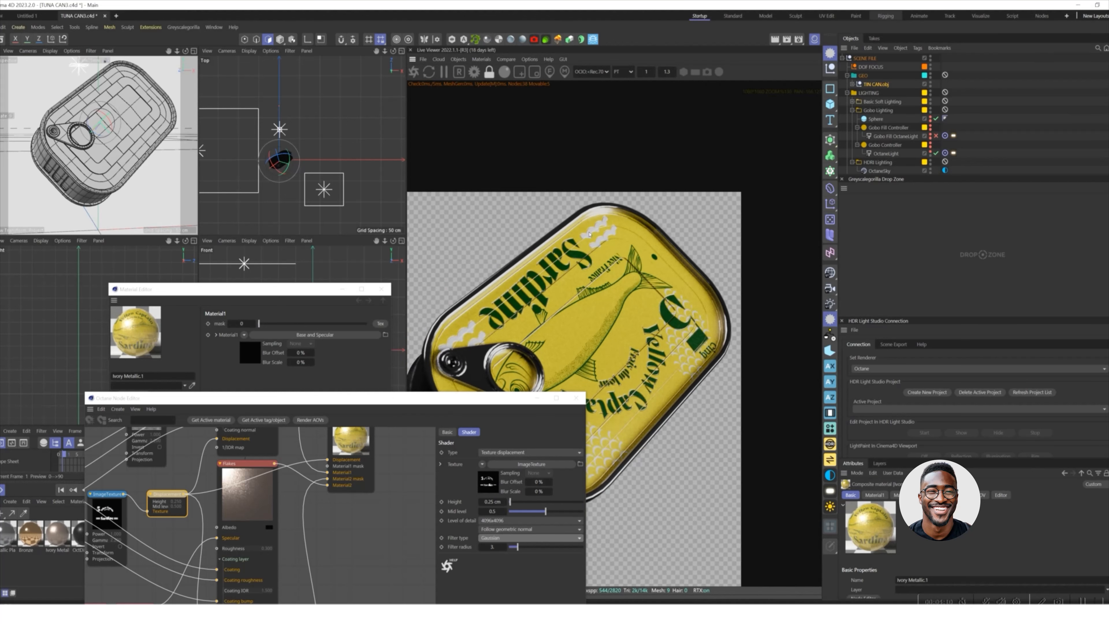
pyautogui.moveTo(591, 283); pyautogui.dragTo(625, 224, button='middle')
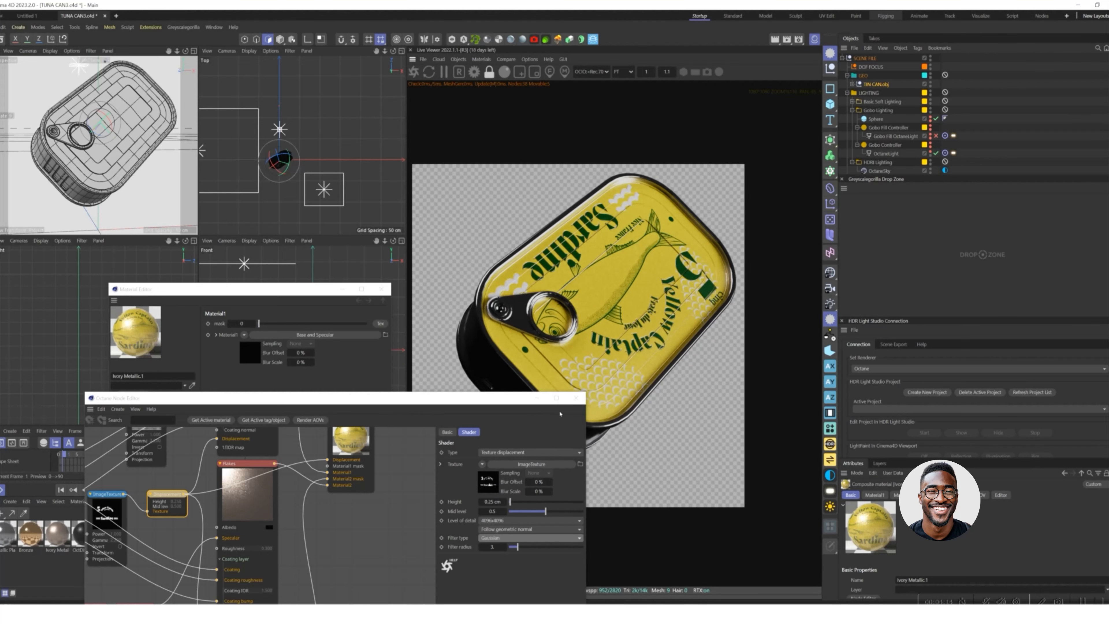
pyautogui.click(487, 502)
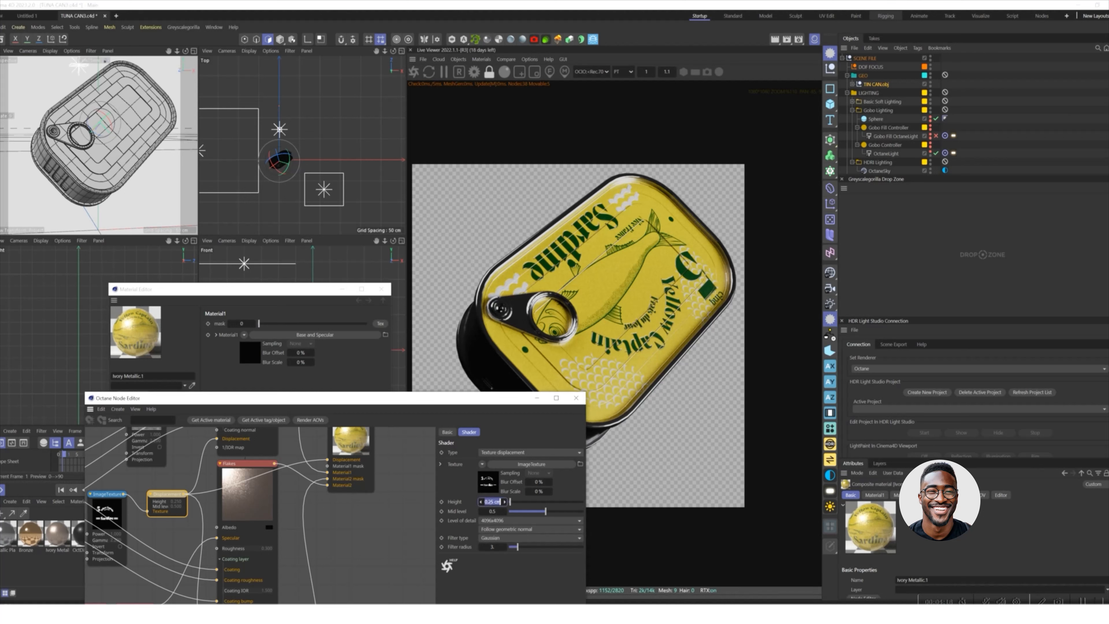
pyautogui.click(497, 502)
pyautogui.press('BackSpace')
pyautogui.press('Return')
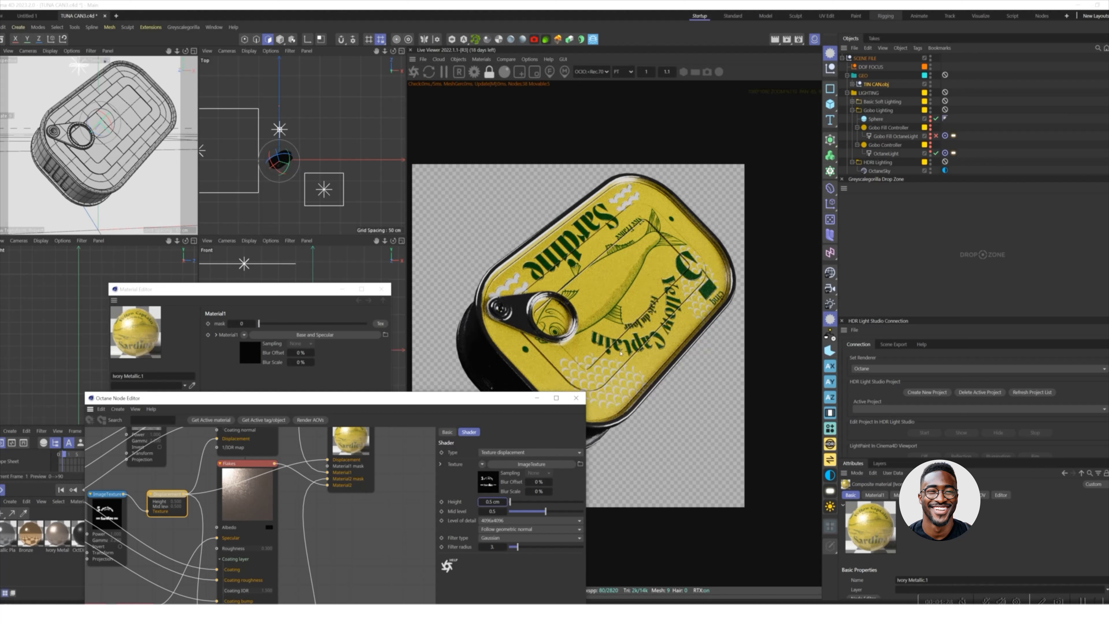
pyautogui.click(576, 398)
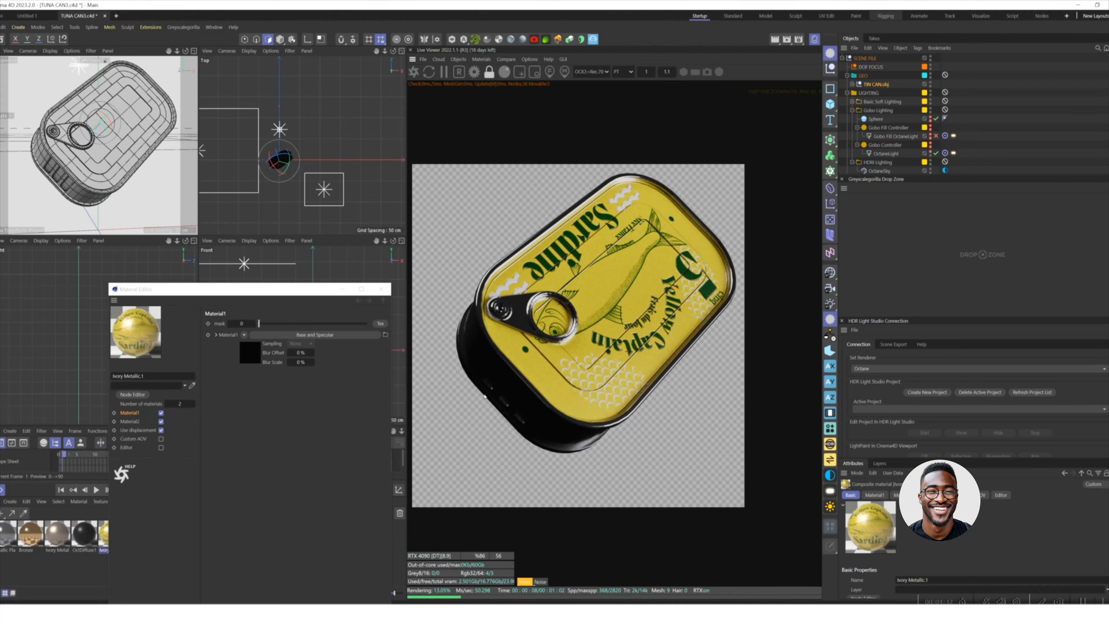
pyautogui.click(378, 291)
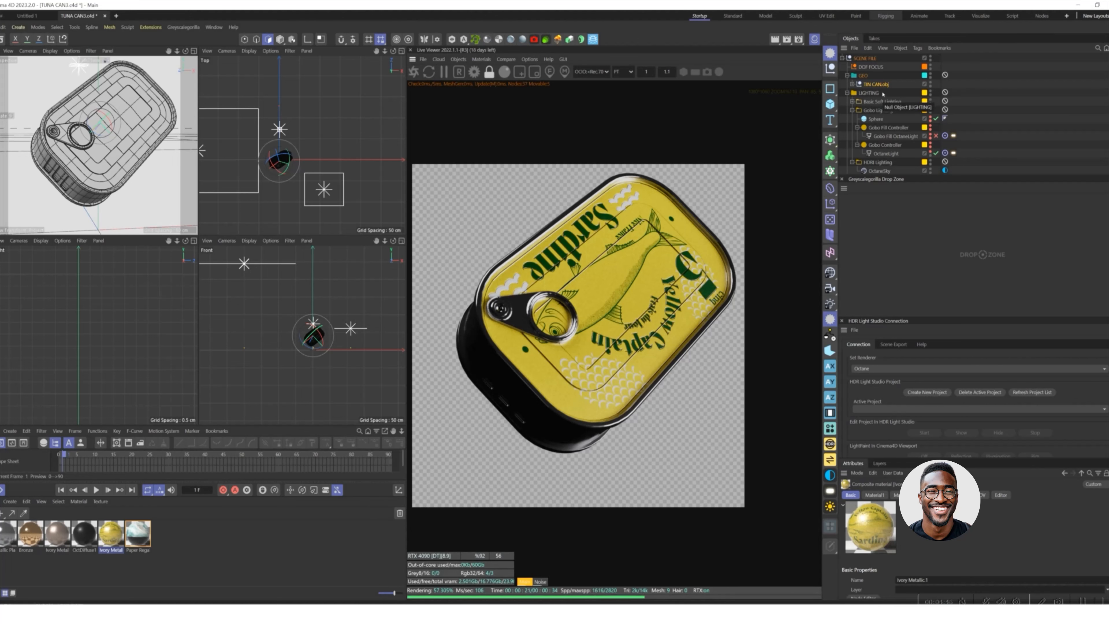
# Step: Expand TIN CAN.obj in the object hierarchy and make its hidden LABEL object visible
pyautogui.click(877, 86)
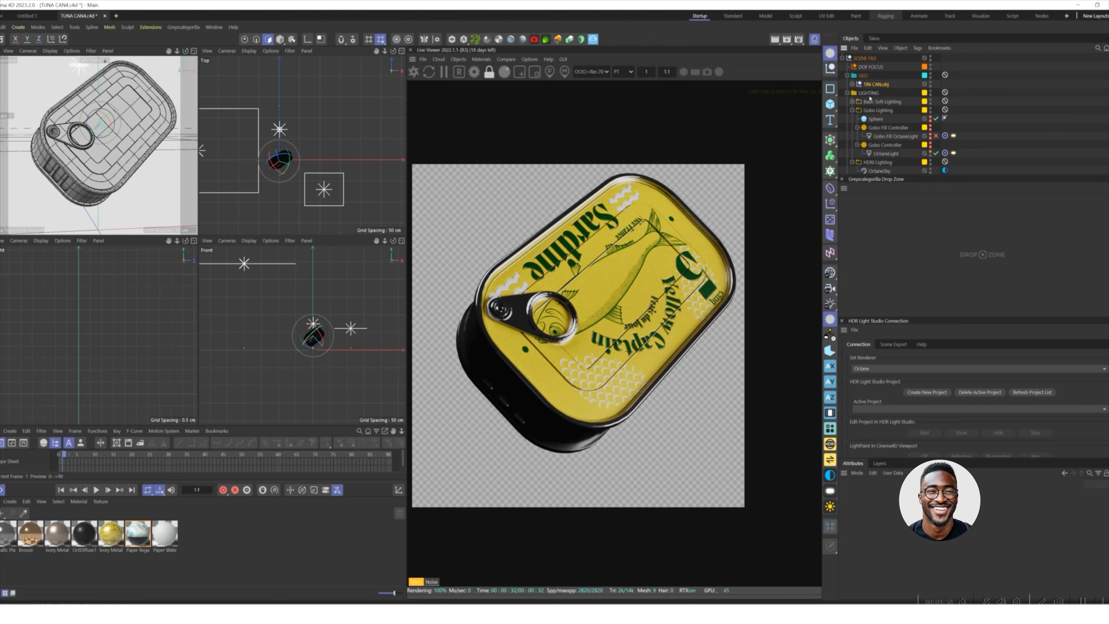
pyautogui.click(852, 84)
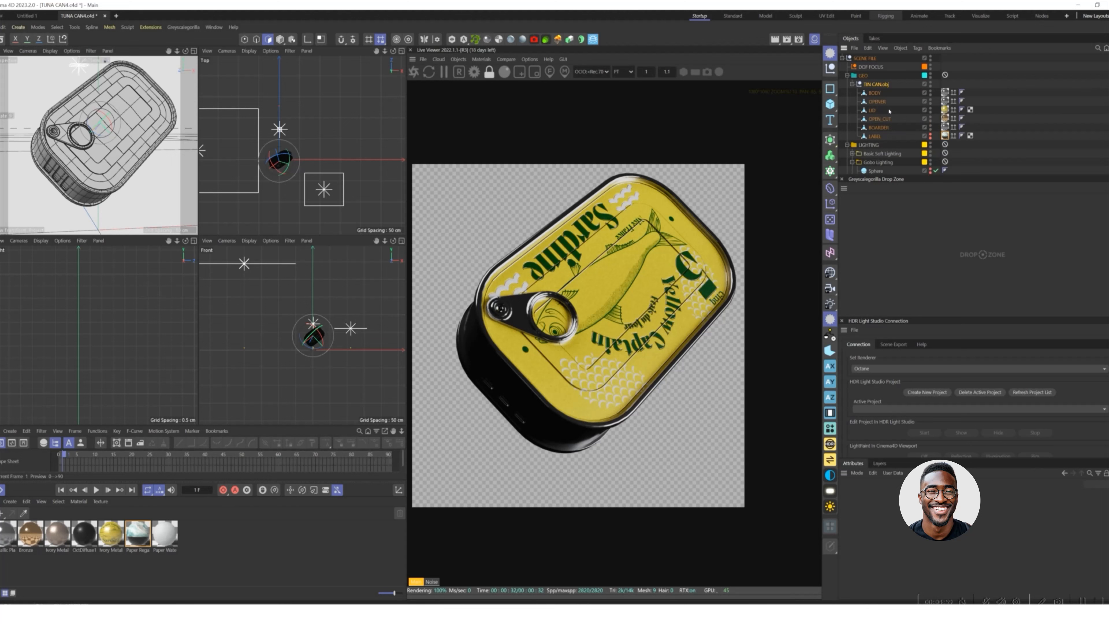
pyautogui.click(931, 135)
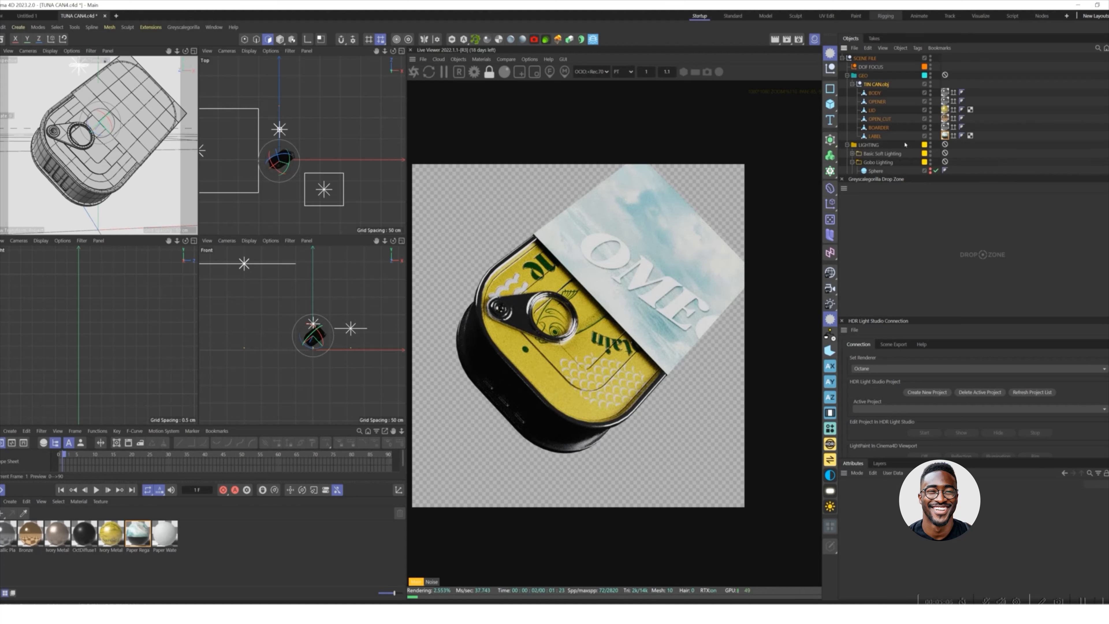
# Step: Rotate the whole TIN CAN.obj so it lies nearly flat, with the pull tab facing right and the paper sleeve's long side showing
pyautogui.click(872, 84)
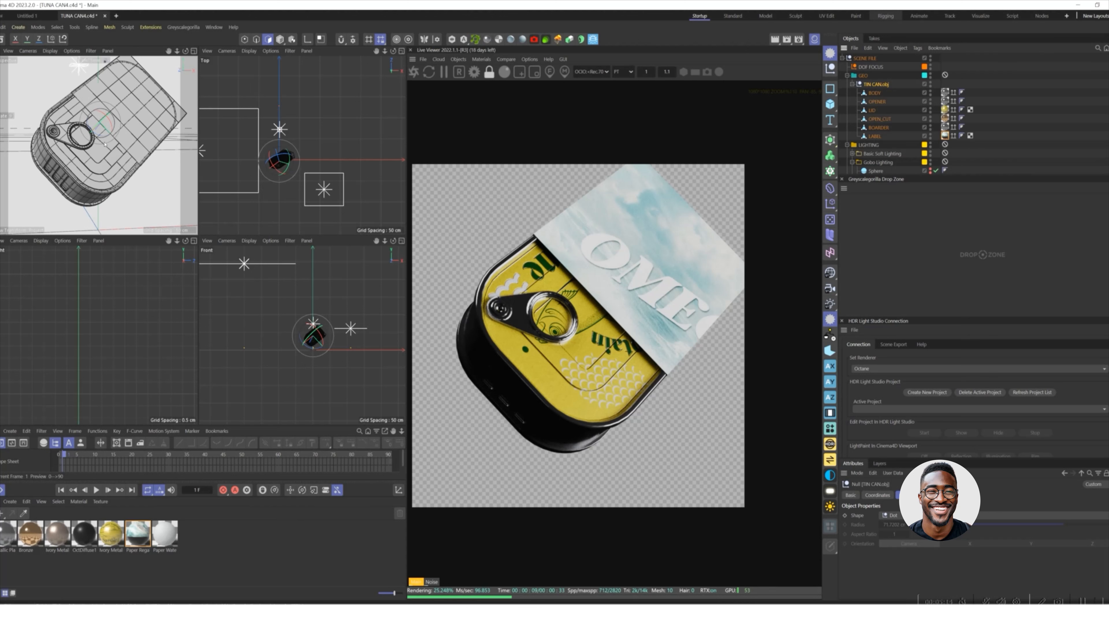
pyautogui.moveTo(95, 128); pyautogui.dragTo(117, 149)
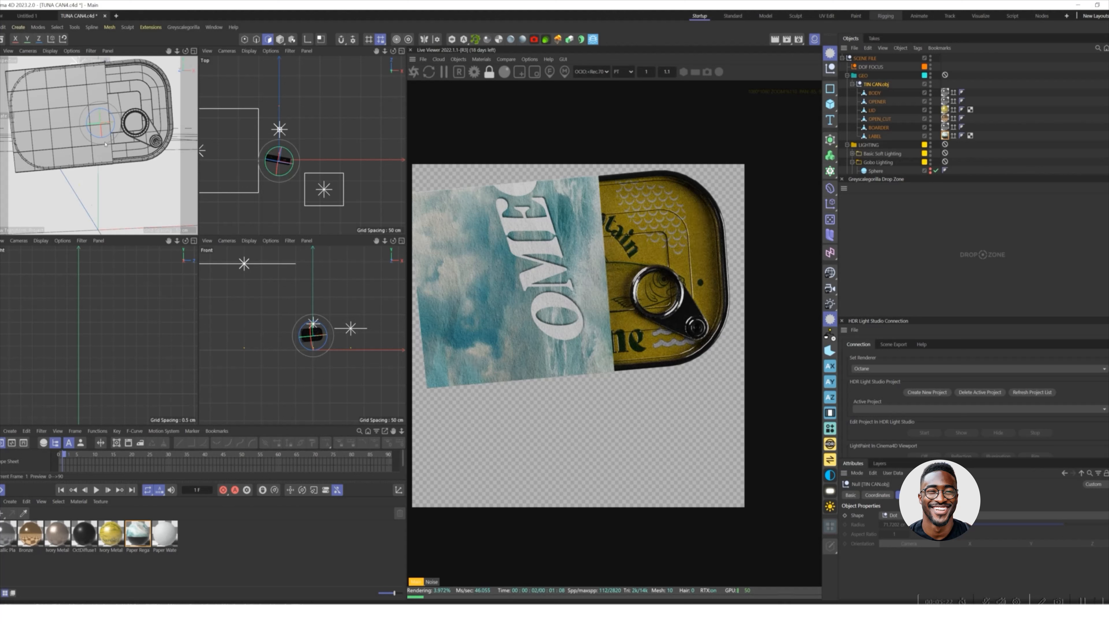
pyautogui.moveTo(107, 117)
pyautogui.mouseDown()
pyautogui.moveTo(107, 104)
pyautogui.moveTo(106, 137)
pyautogui.mouseUp()
# Step: Move the whole can slightly closer to the camera with the Move tool
pyautogui.press('e')
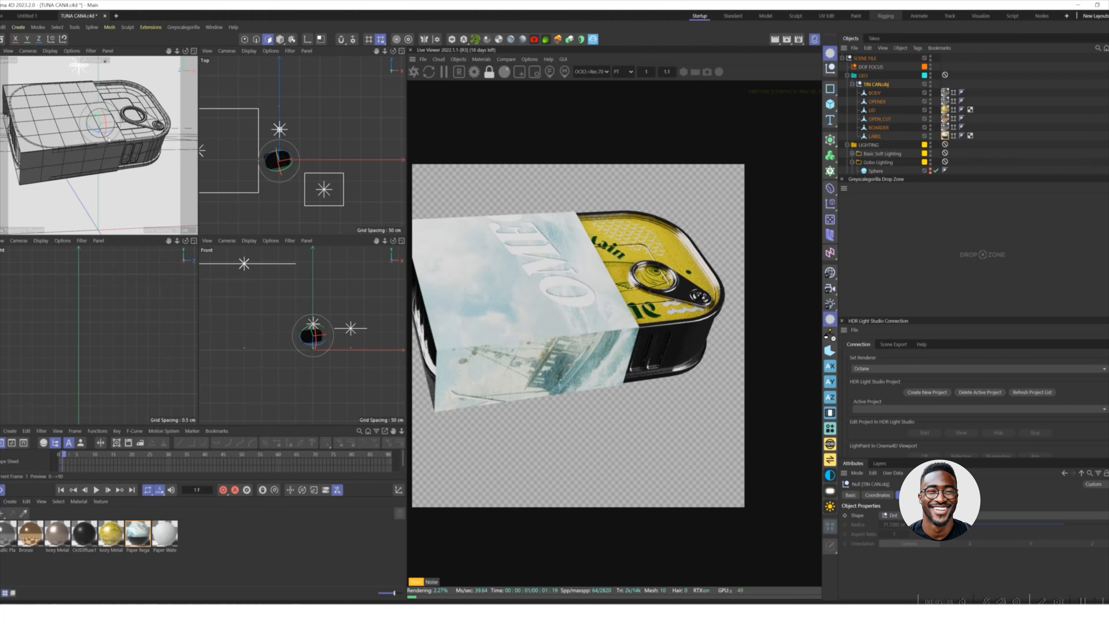
pyautogui.press('l')
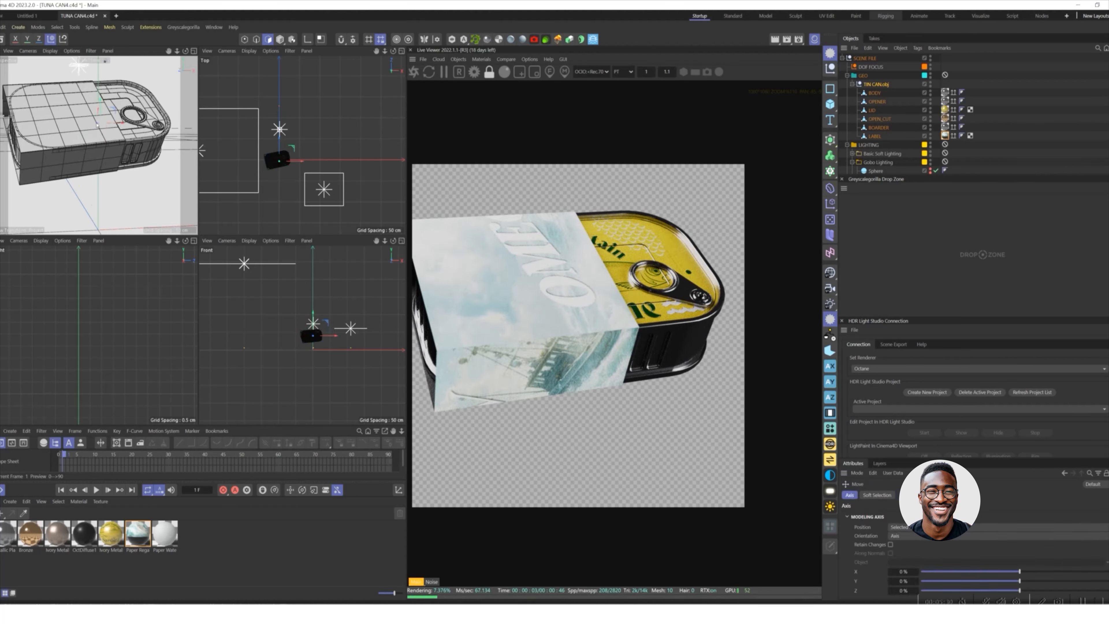
pyautogui.moveTo(98, 124); pyautogui.dragTo(105, 124)
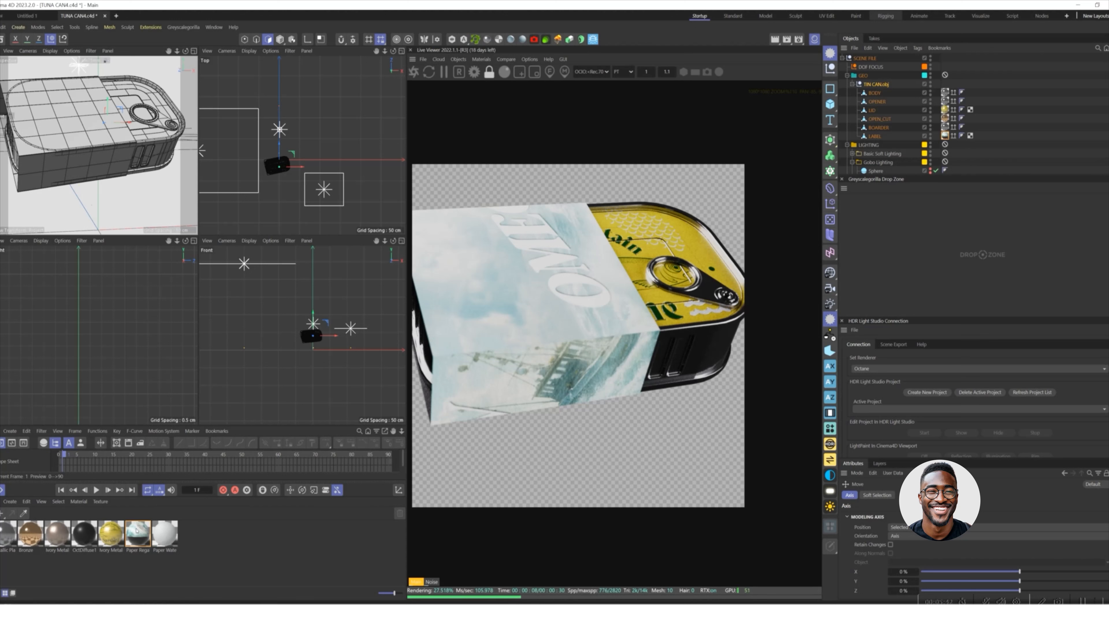
# Step: In the Paper Regal Bond material's node graph, replace the albedo image texture with PAPER-LABEL-PRINT-11K
pyautogui.click(136, 530)
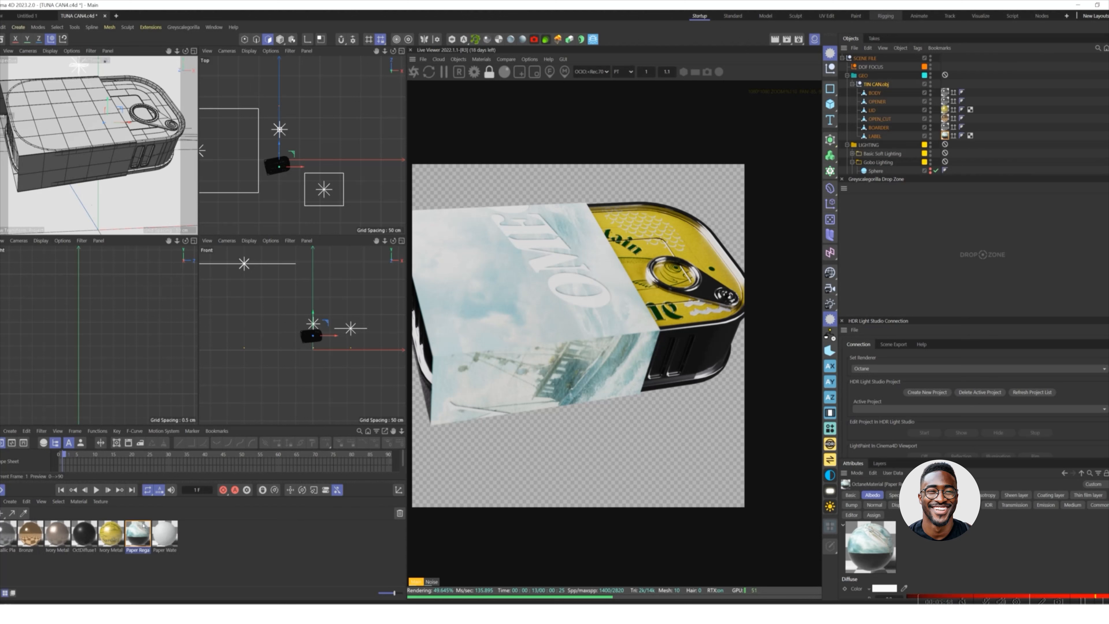
pyautogui.doubleClick(136, 533)
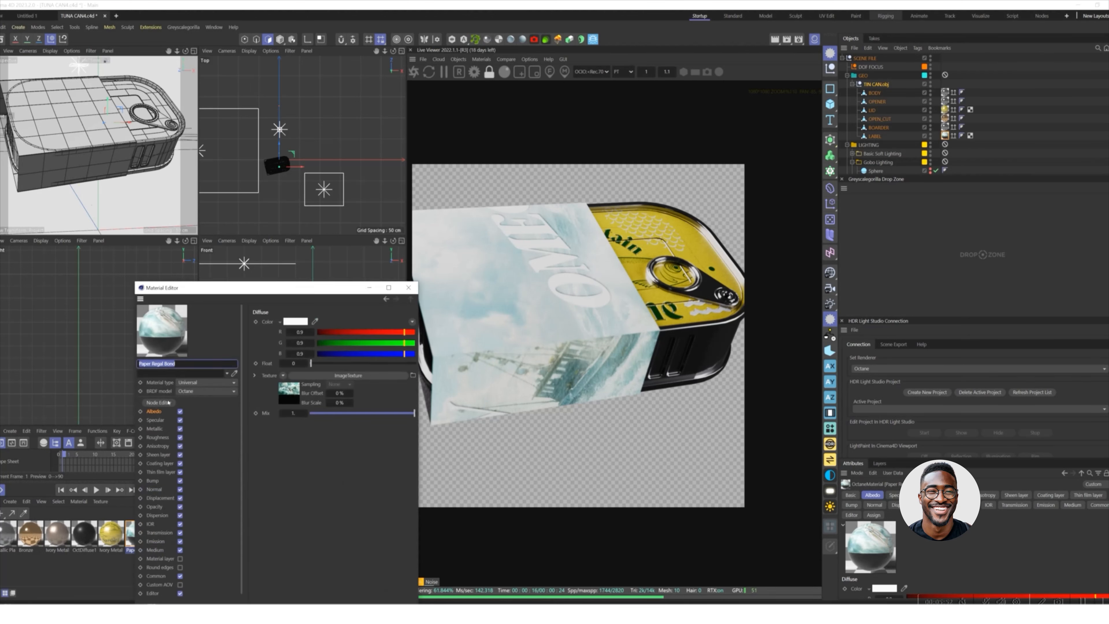
pyautogui.click(154, 413)
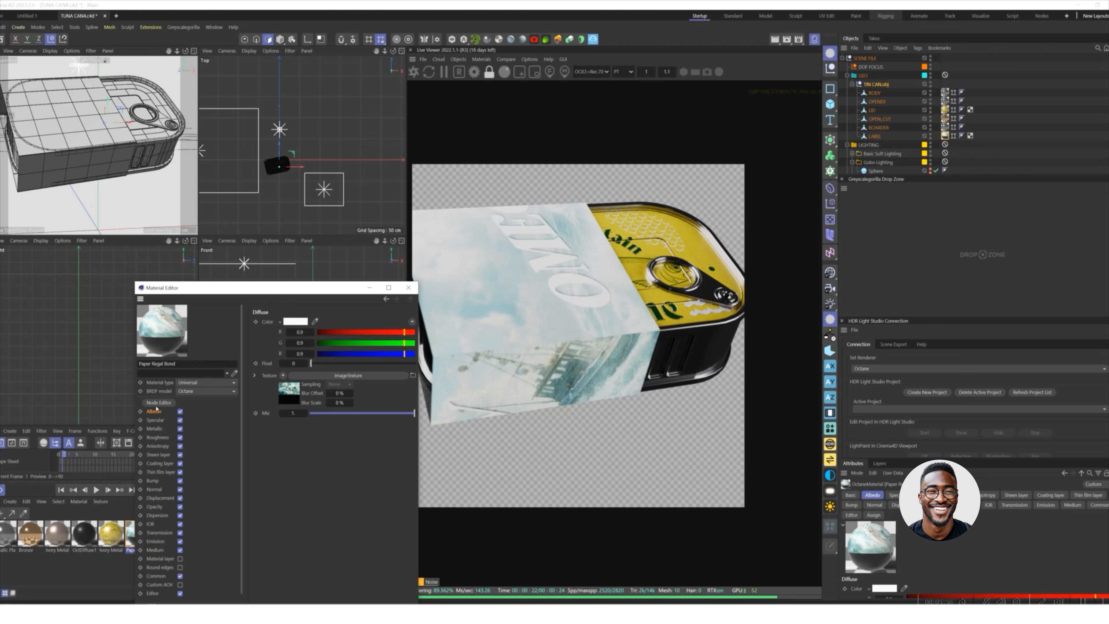
pyautogui.click(157, 405)
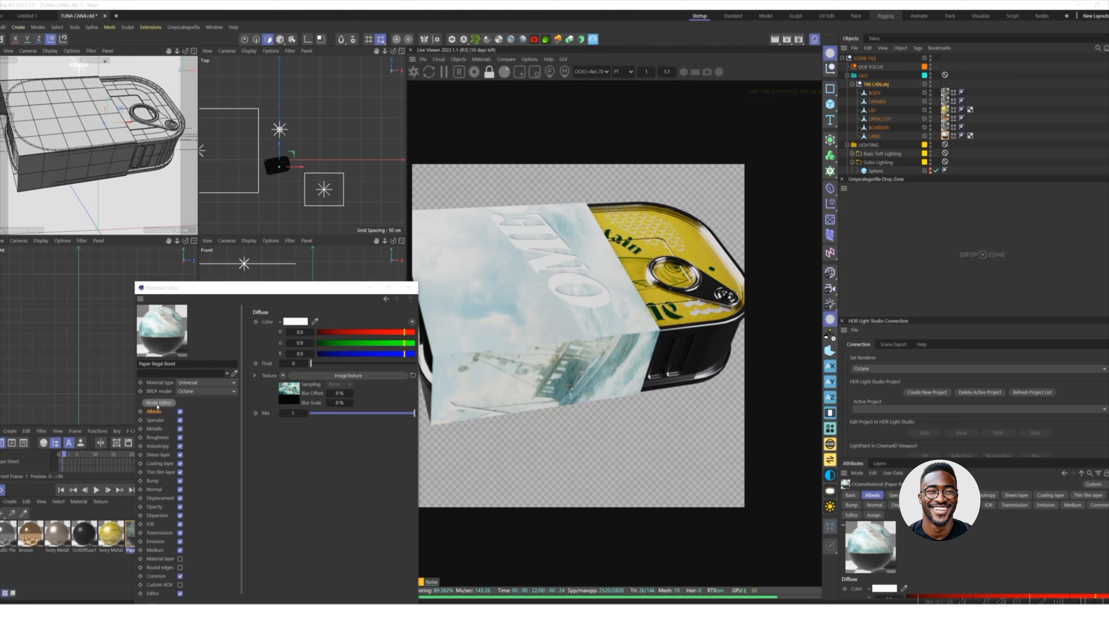
pyautogui.moveTo(103, 422); pyautogui.dragTo(457, 328)
pyautogui.click(328, 367)
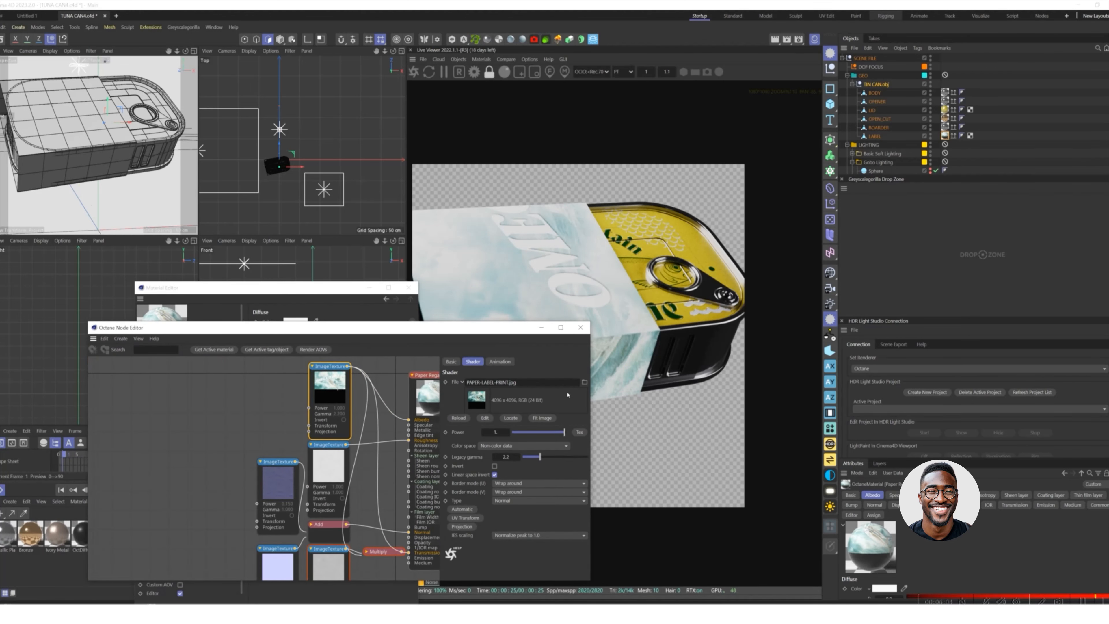
pyautogui.click(585, 382)
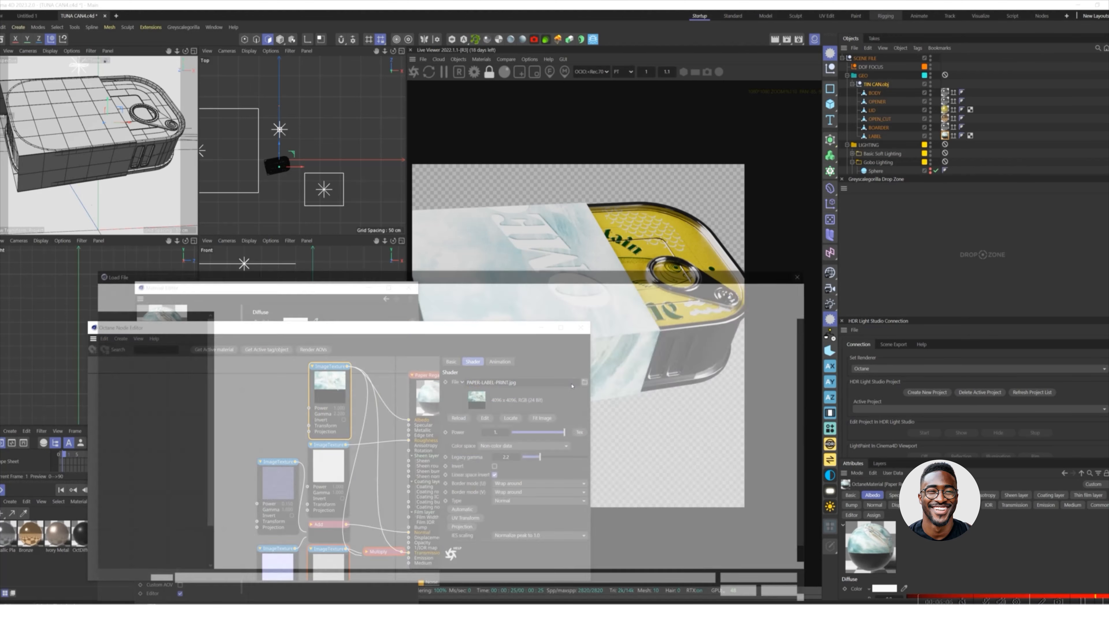
pyautogui.scroll(-1, 577, 429)
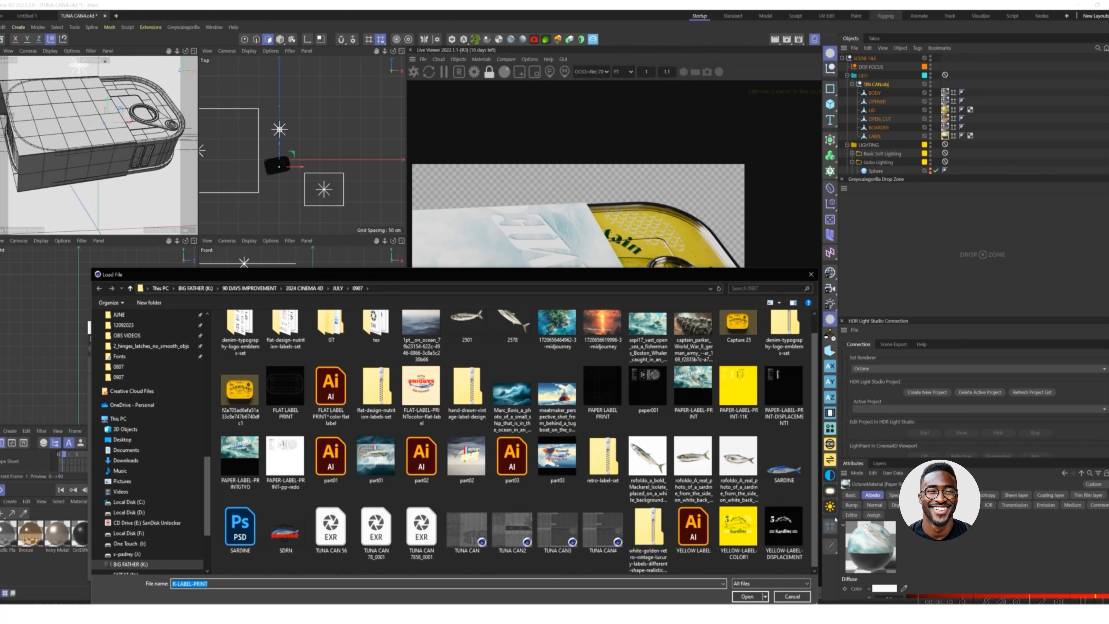
pyautogui.click(730, 392)
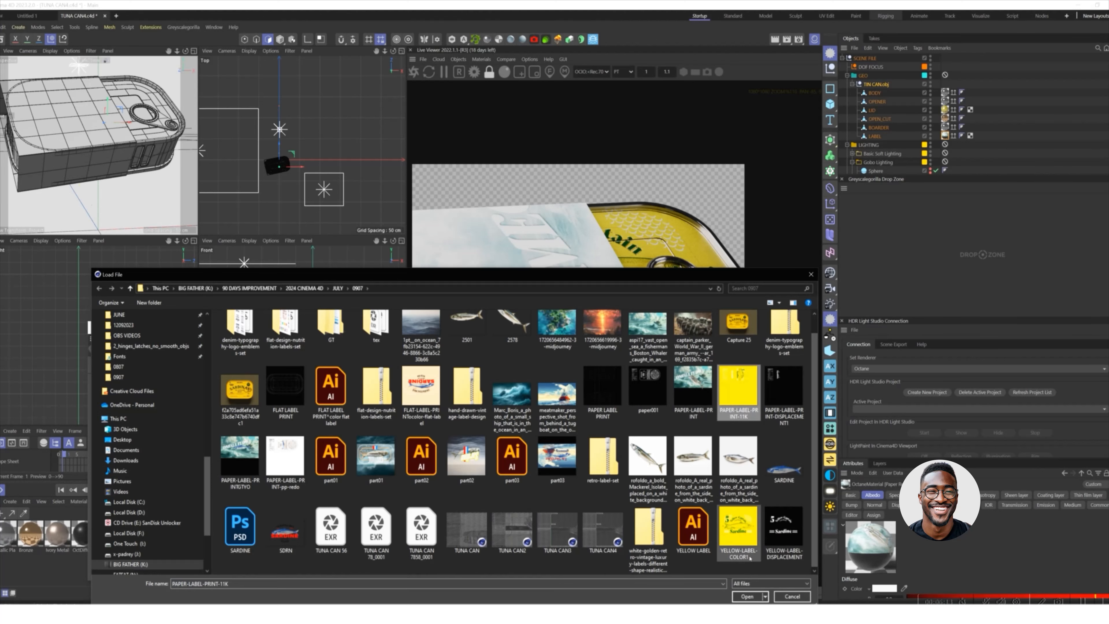
pyautogui.click(748, 597)
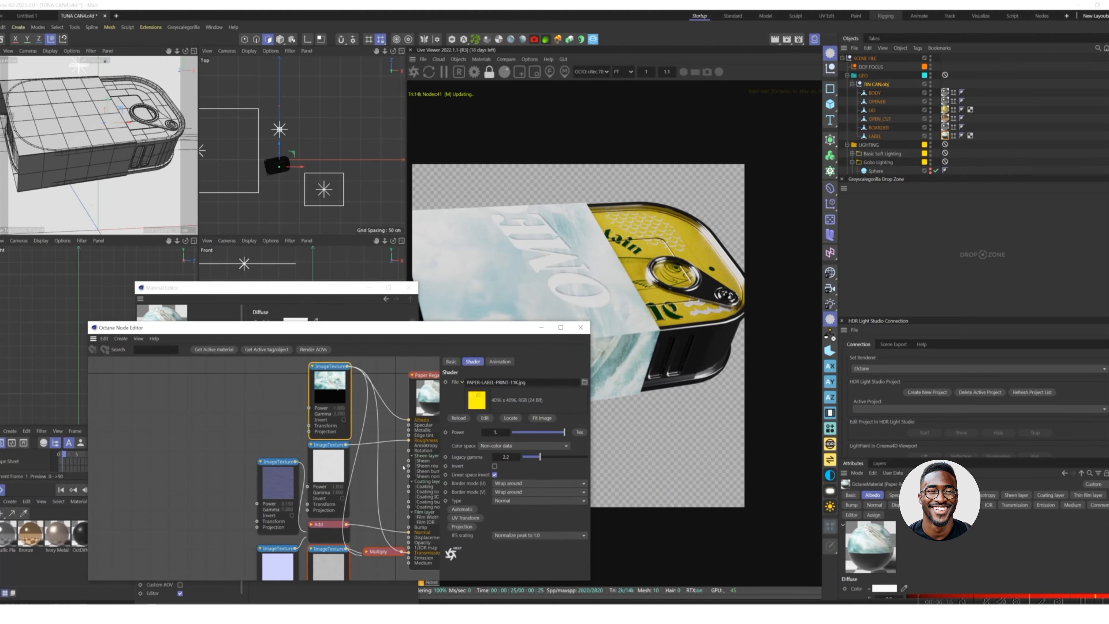
pyautogui.moveTo(362, 469); pyautogui.dragTo(268, 415, button='middle')
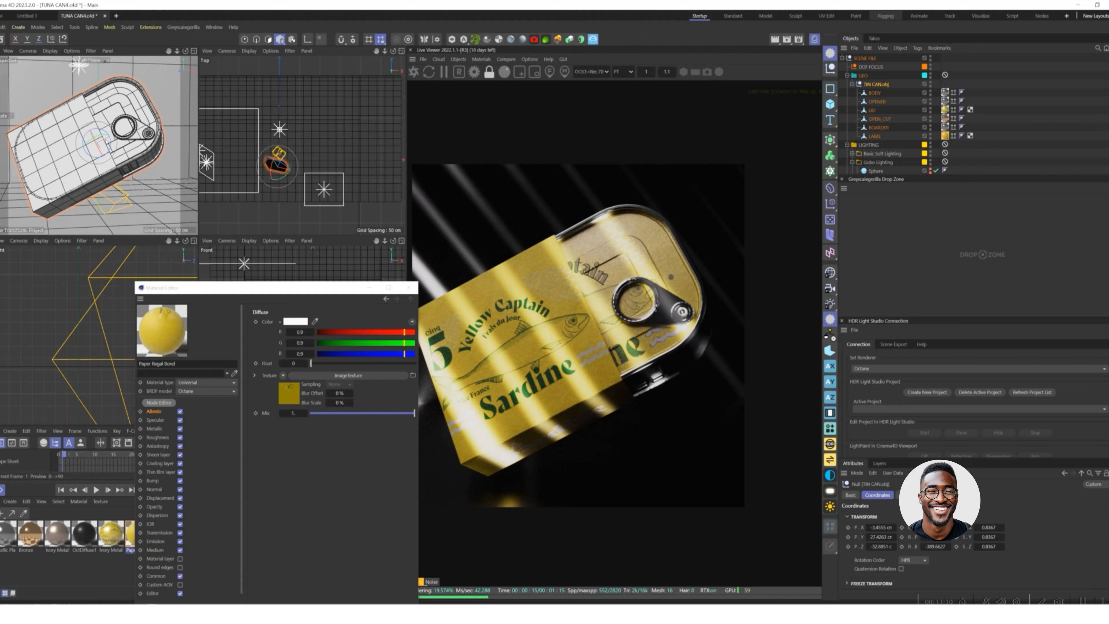
# Step: Rotate the whole TIN CAN.obj slightly under the gobo light and hide its LABEL sleeve to expose the full lid
pyautogui.moveTo(101, 141); pyautogui.dragTo(104, 140)
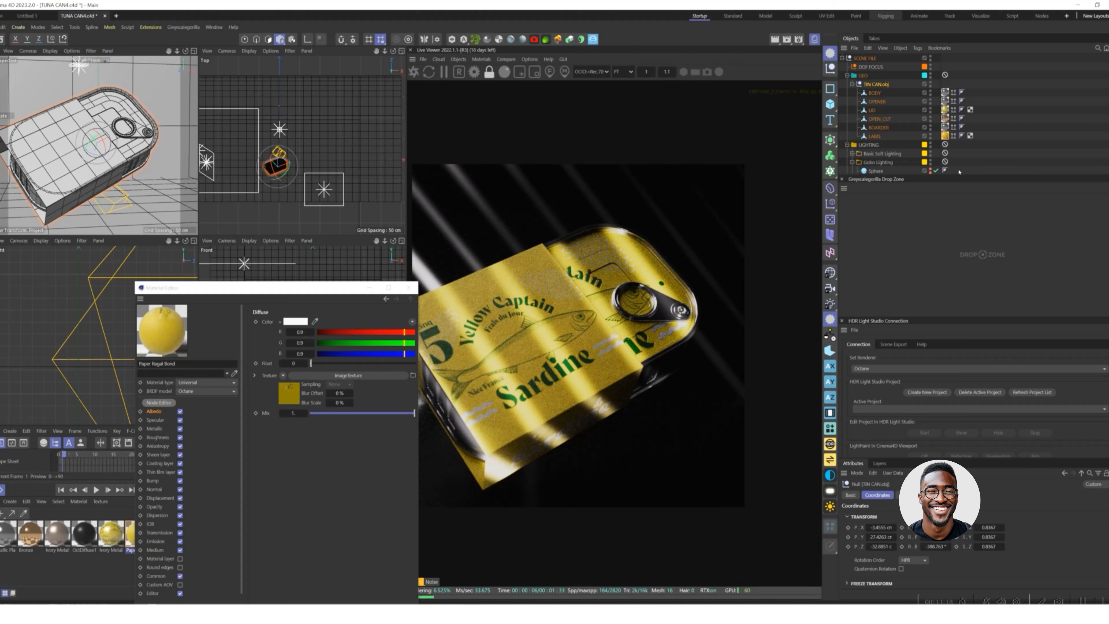
pyautogui.scroll(-3, 941, 155)
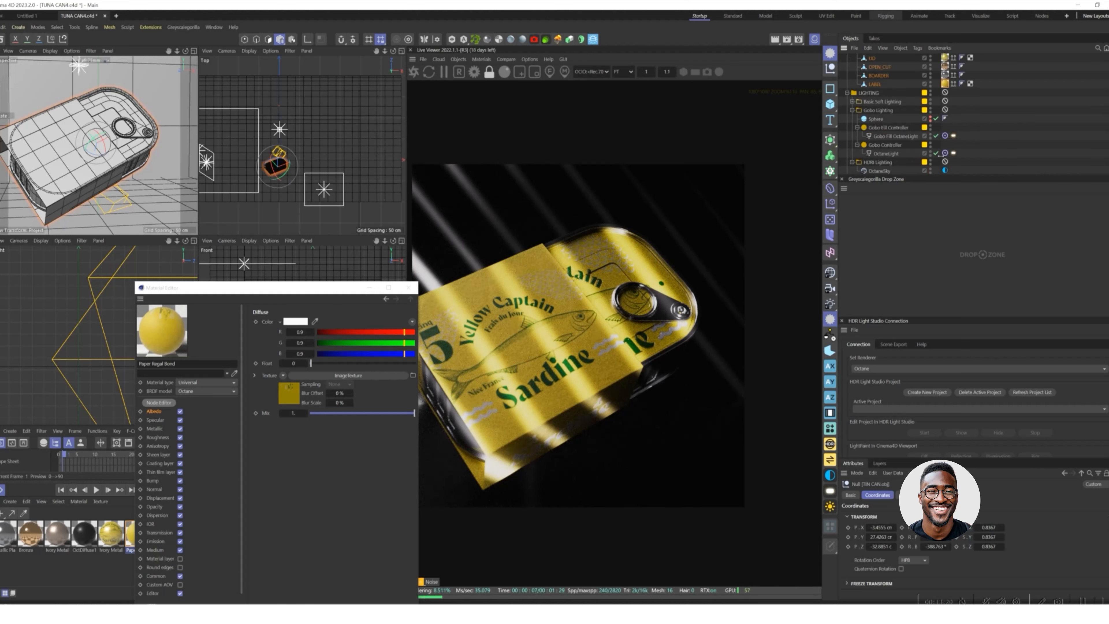
pyautogui.scroll(3, 938, 156)
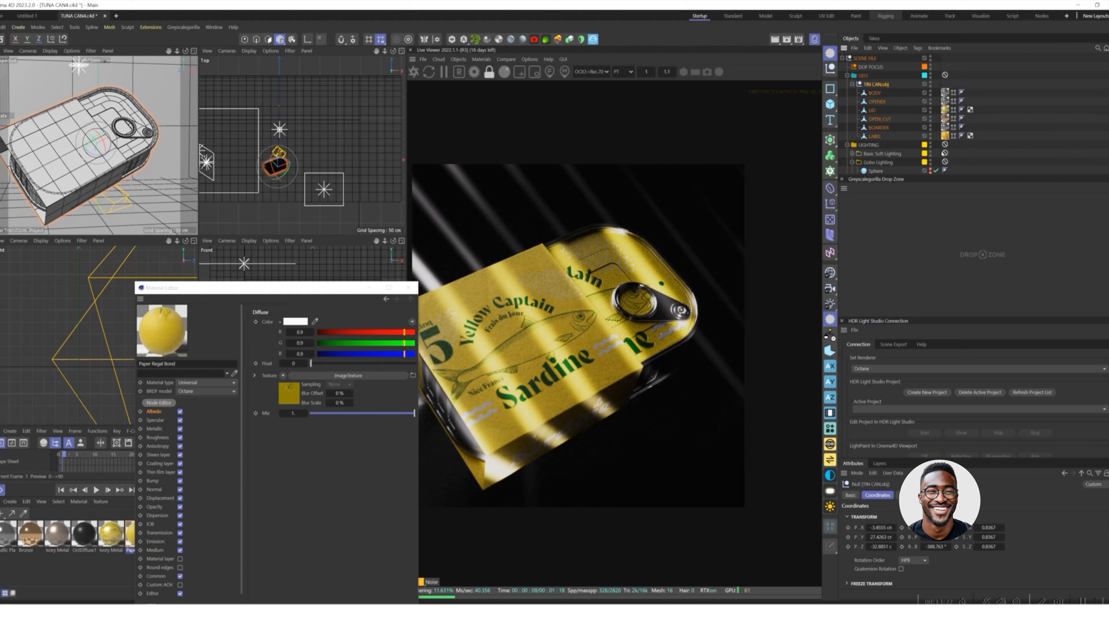
pyautogui.keyDown('alt'); pyautogui.click(931, 136); pyautogui.keyUp('alt')
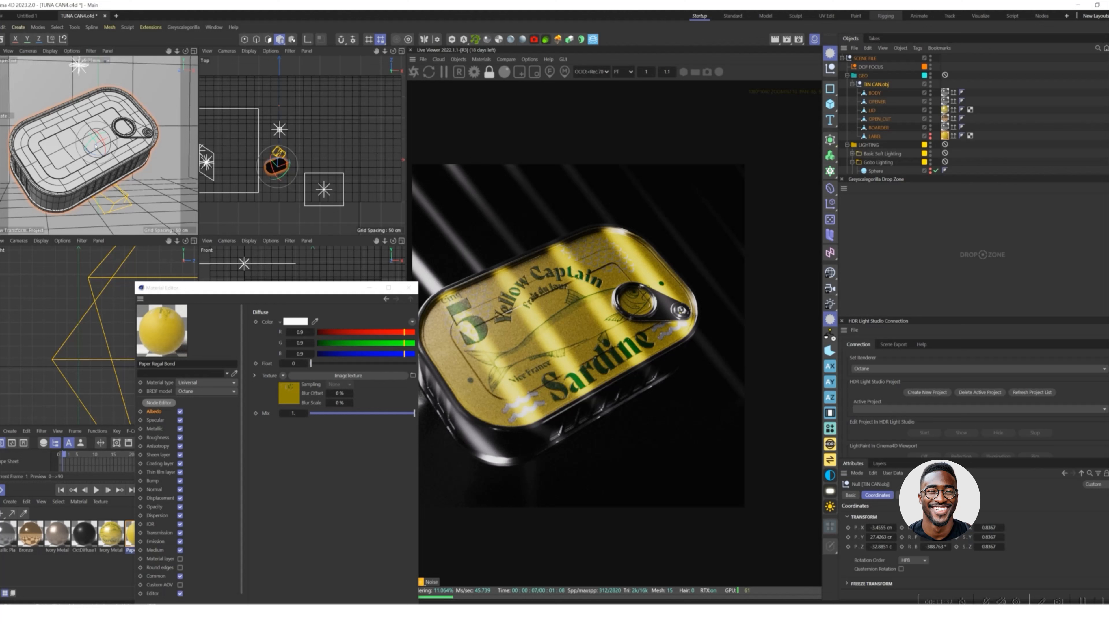
pyautogui.moveTo(96, 147); pyautogui.dragTo(108, 153)
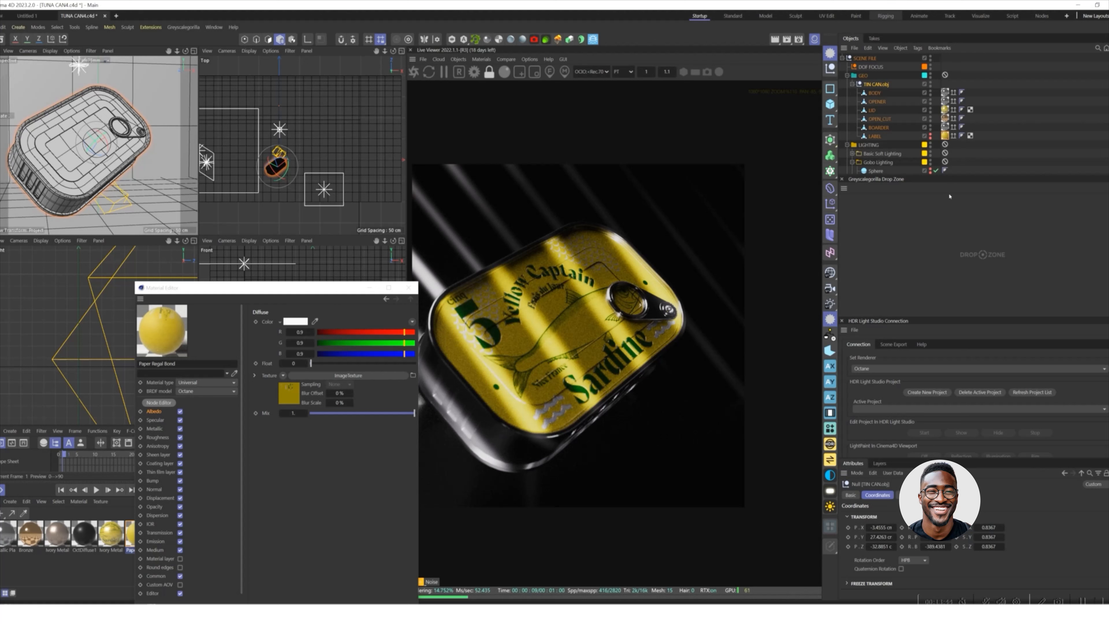
# Step: Group the Gobo Fill Controller and Gobo Controller under a null named GOBOS and hide that group
pyautogui.scroll(-2, 933, 154)
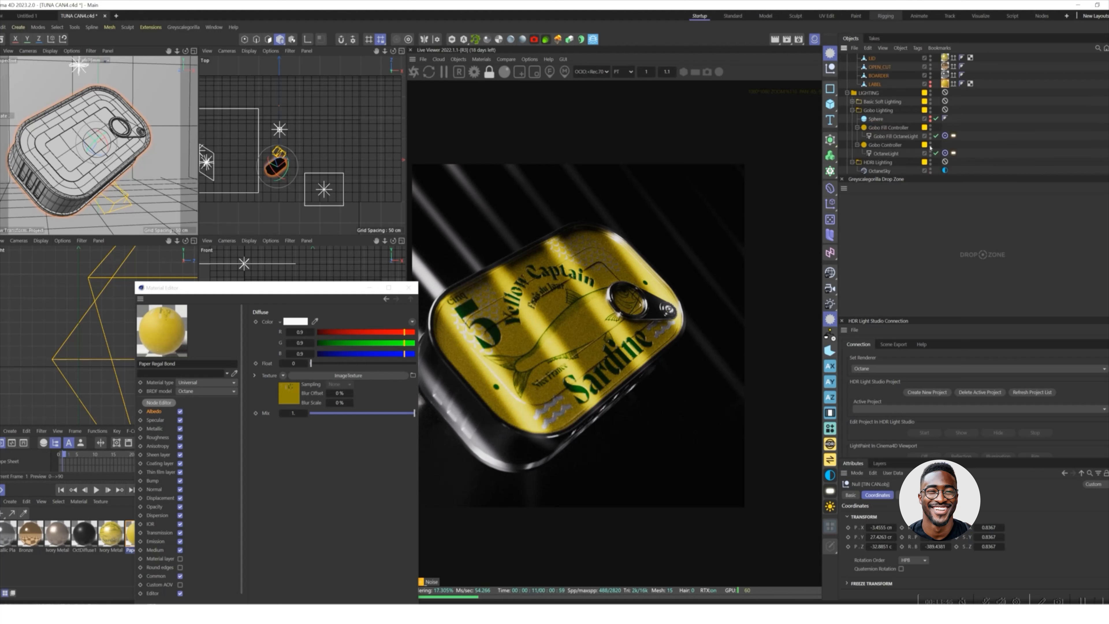
pyautogui.click(881, 128)
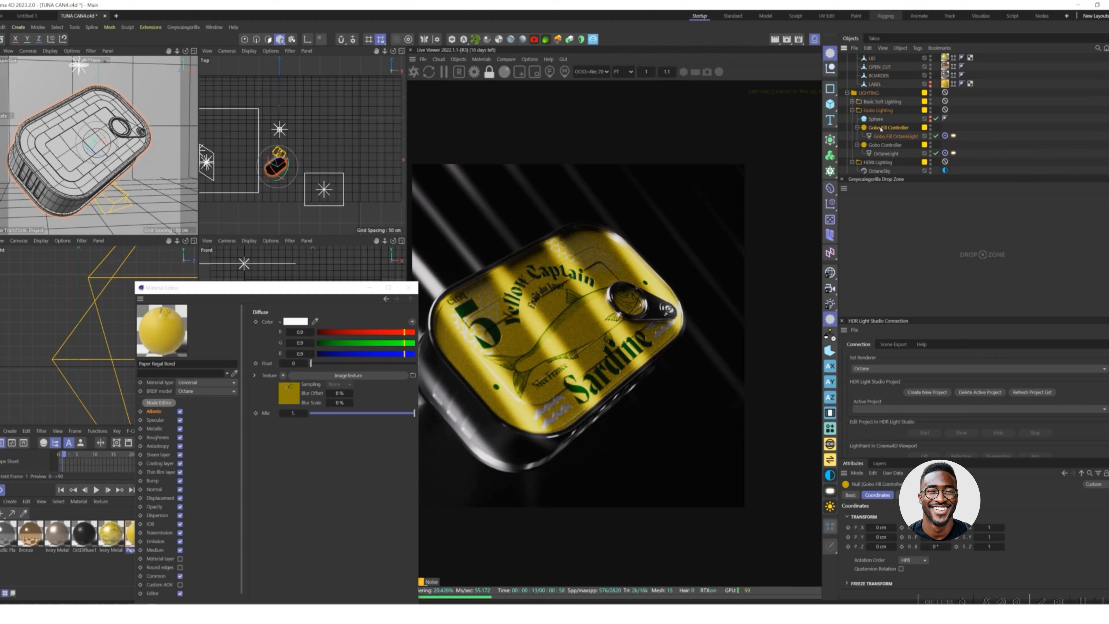
pyautogui.keyDown('shift'); pyautogui.click(888, 146); pyautogui.keyUp('shift')
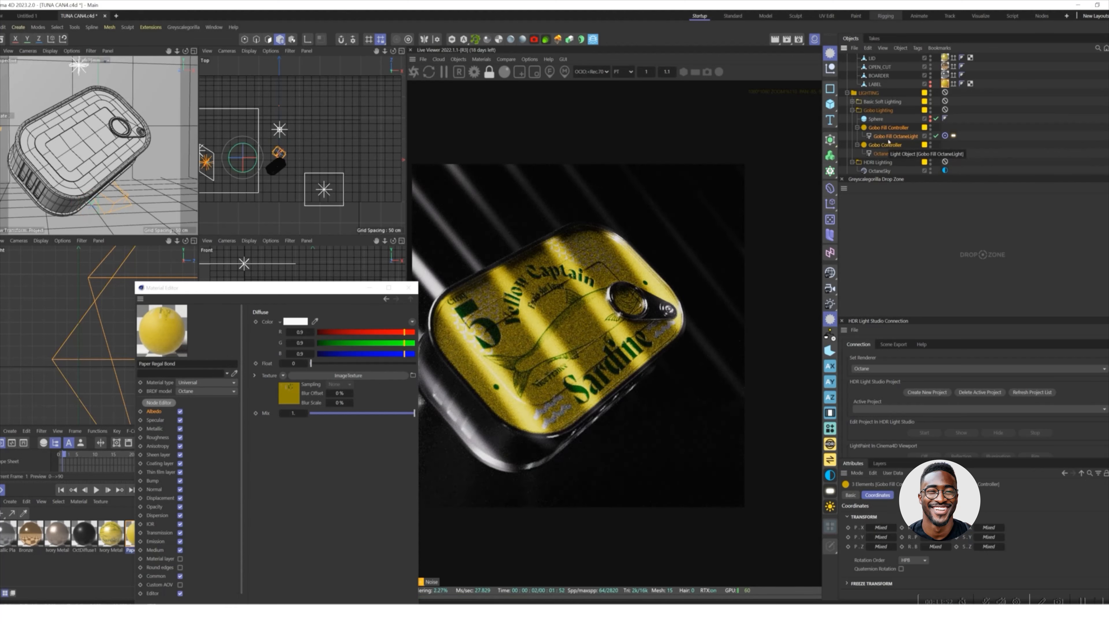
pyautogui.hotkey('alt', 'g')
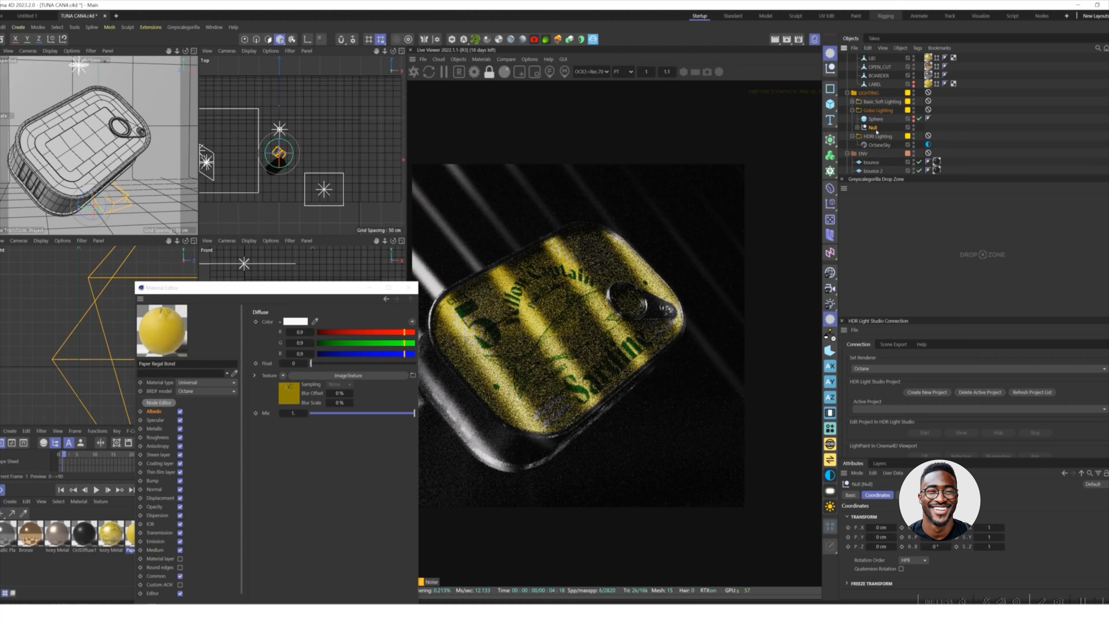
pyautogui.doubleClick(873, 128)
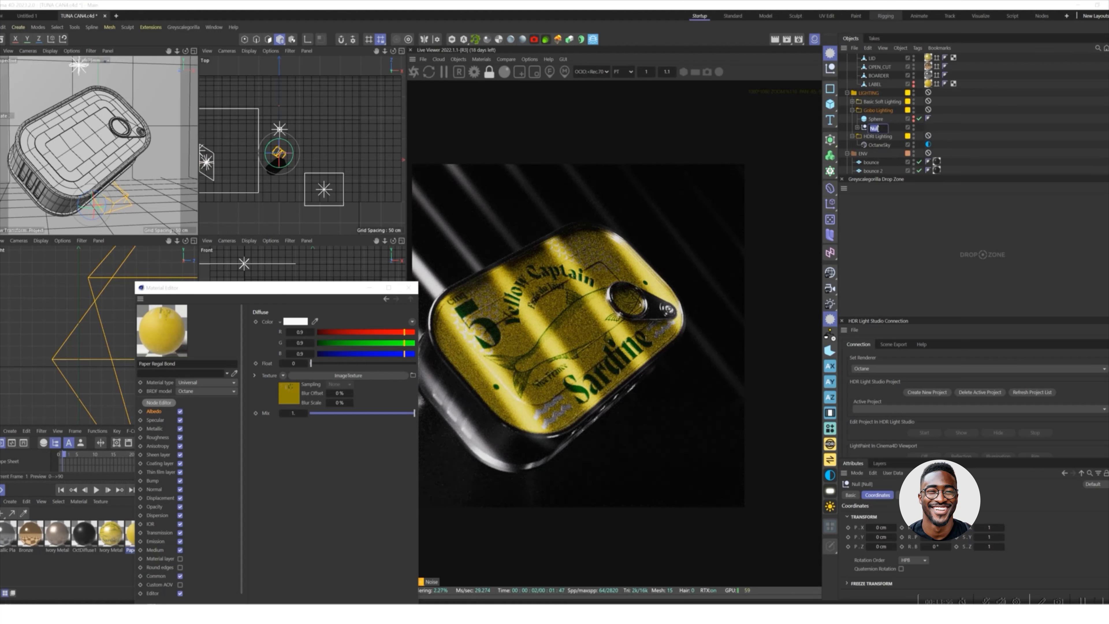
pyautogui.write('GOBOS')
pyautogui.press('Return')
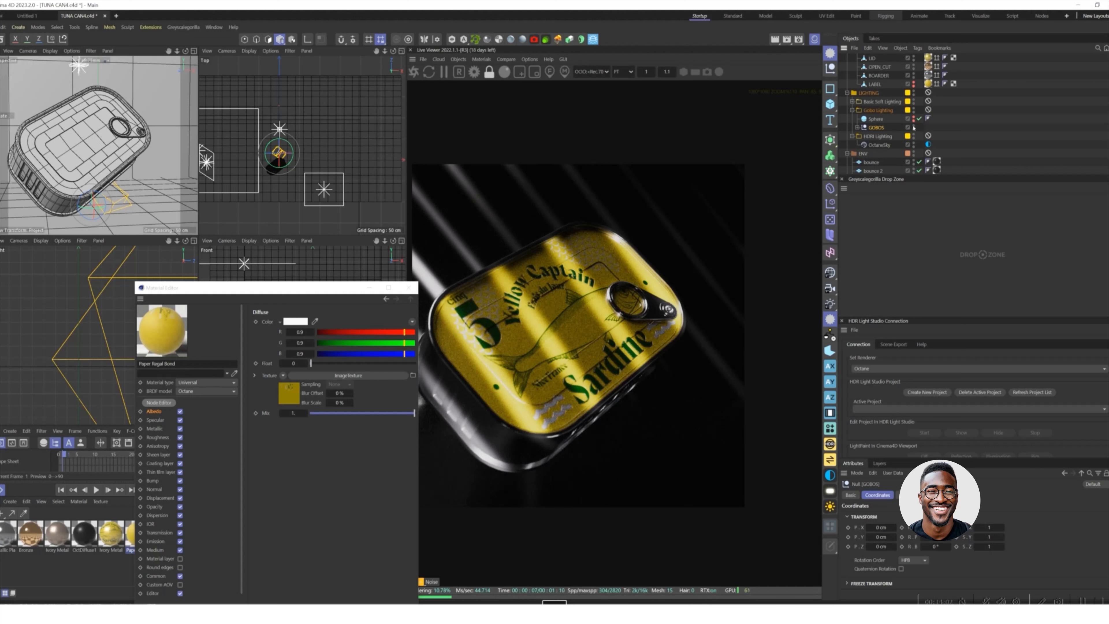
pyautogui.click(914, 129)
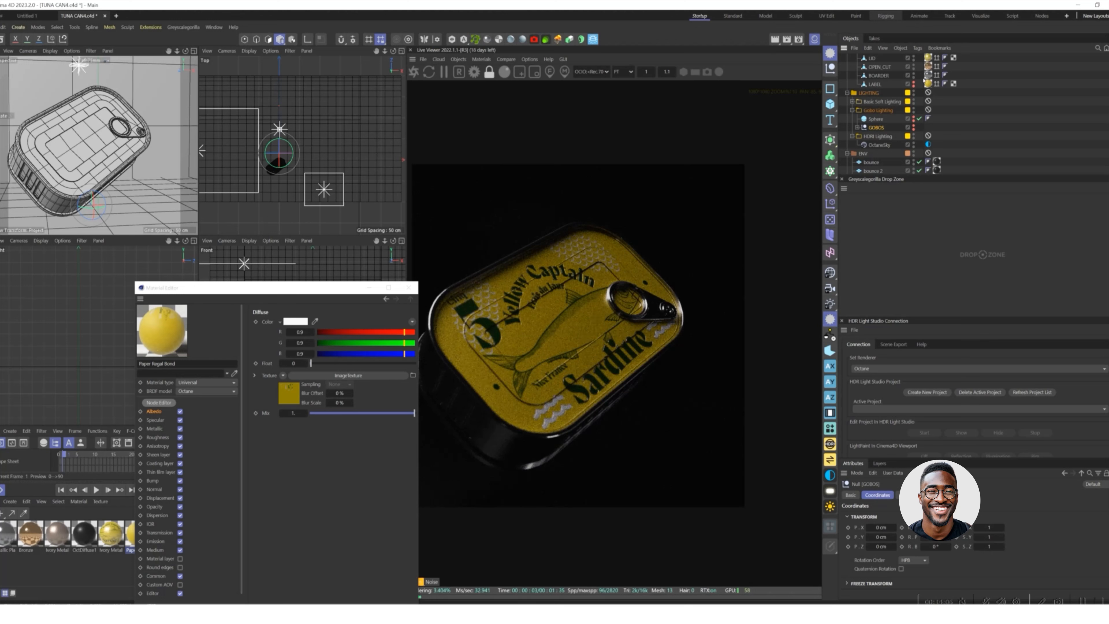
# Step: Make the LABEL sleeve visible and disable both bounce objects in the ENV group
pyautogui.click(913, 86)
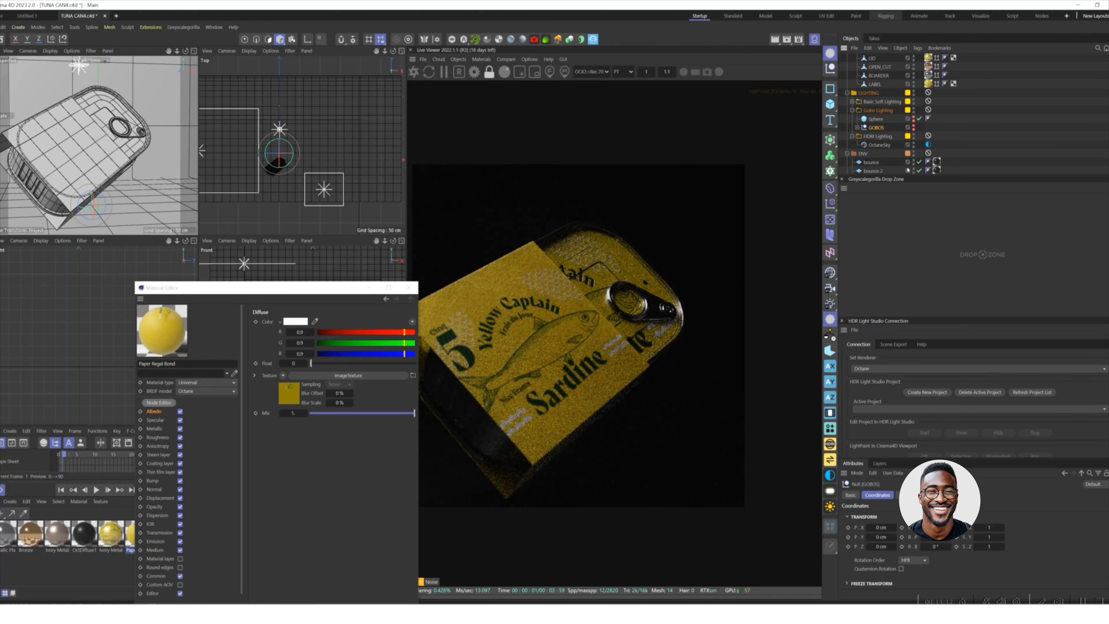
pyautogui.click(919, 171)
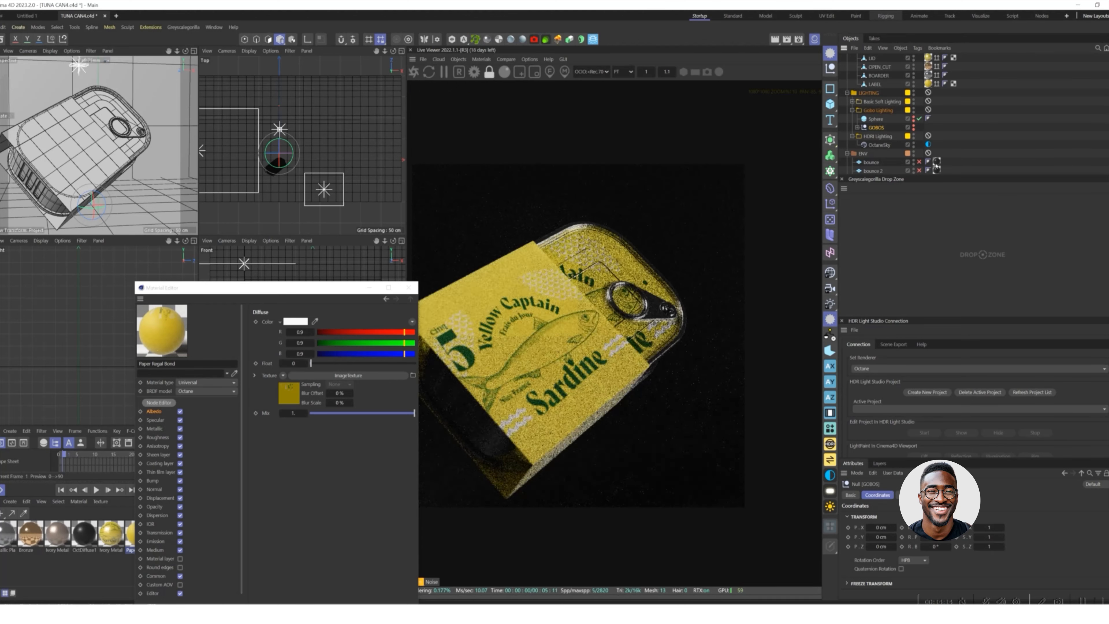
pyautogui.scroll(-2, 925, 169)
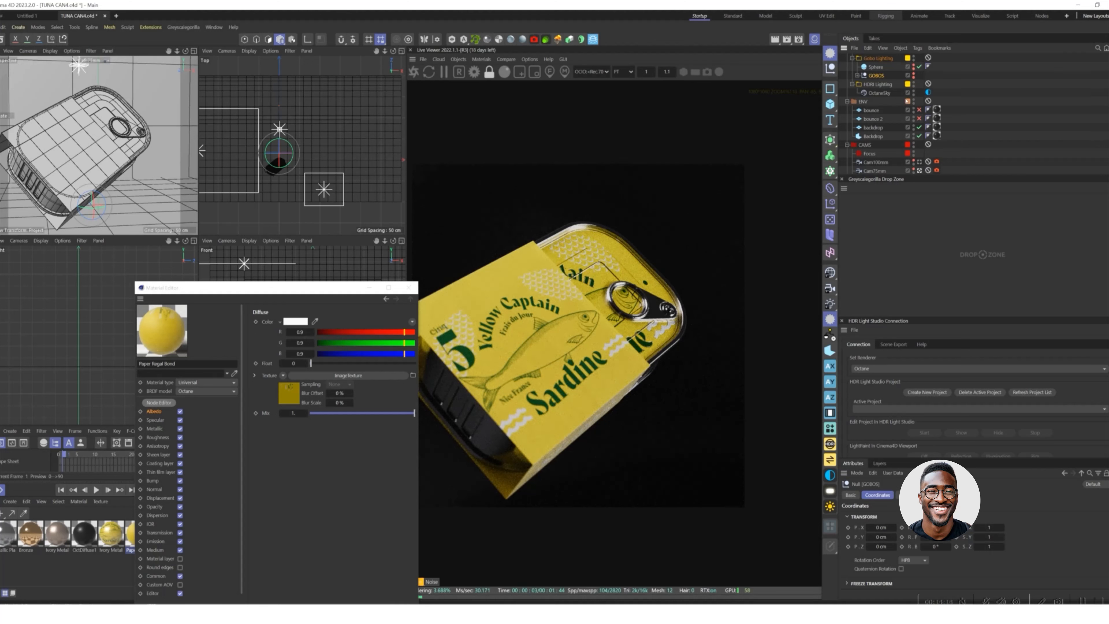
pyautogui.scroll(4, 907, 86)
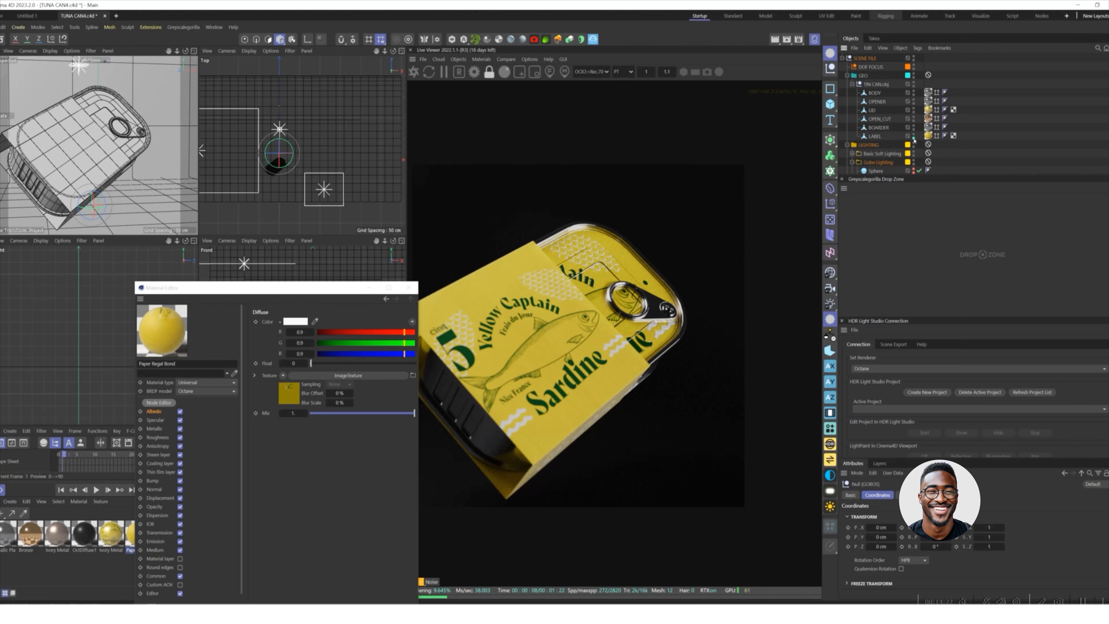
# Step: Hide the can's LABEL sleeve and dismiss the material editor
pyautogui.click(913, 135)
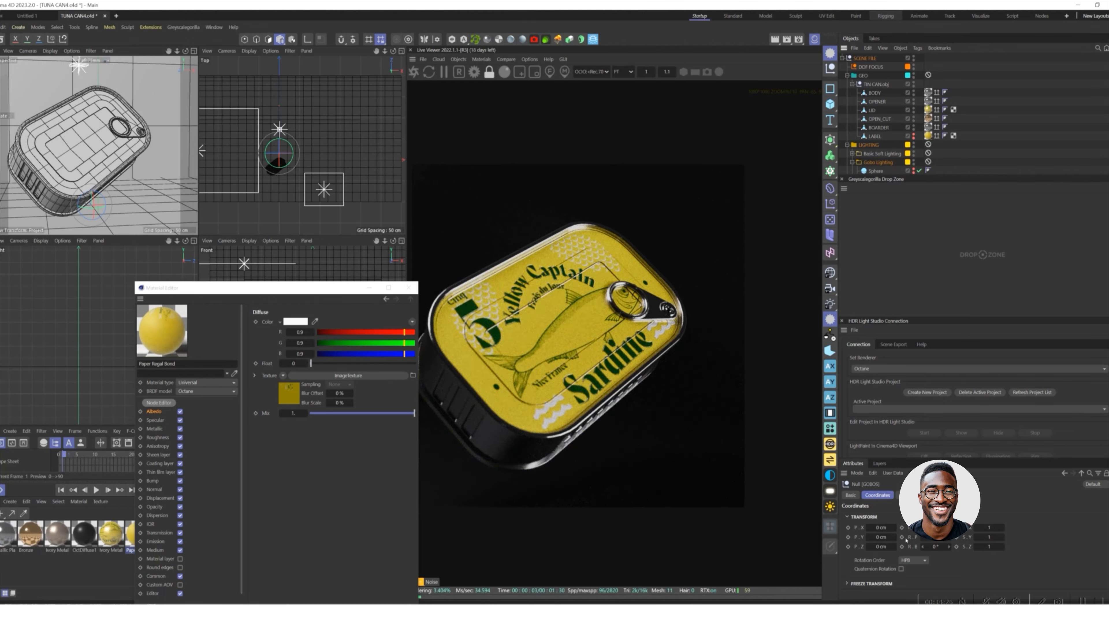
pyautogui.click(370, 288)
pyautogui.moveTo(546, 406); pyautogui.dragTo(582, 410, button='middle')
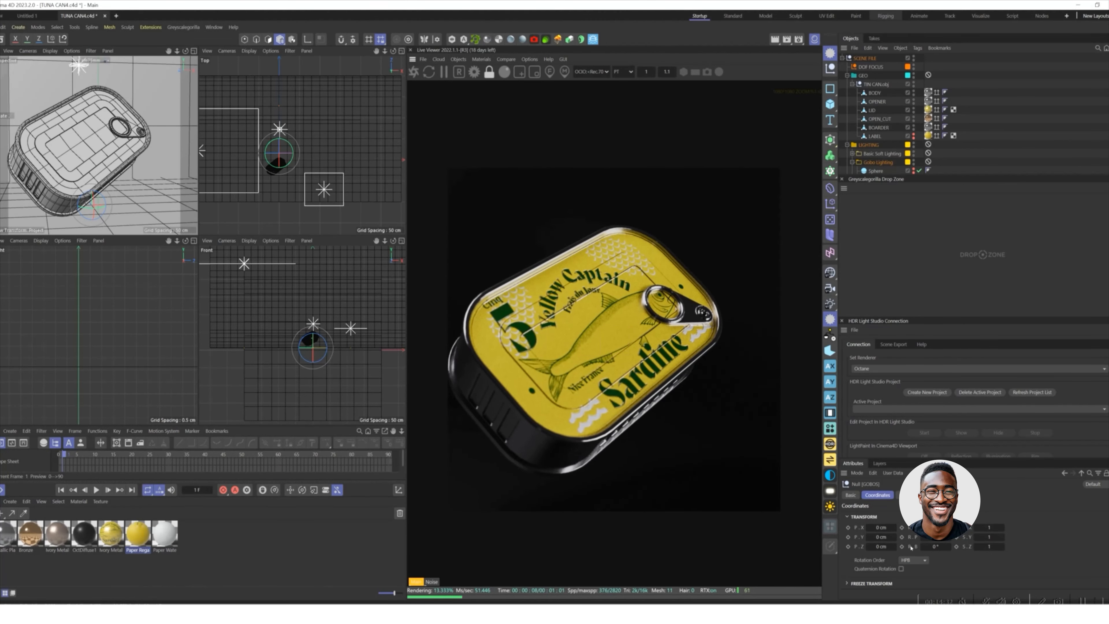